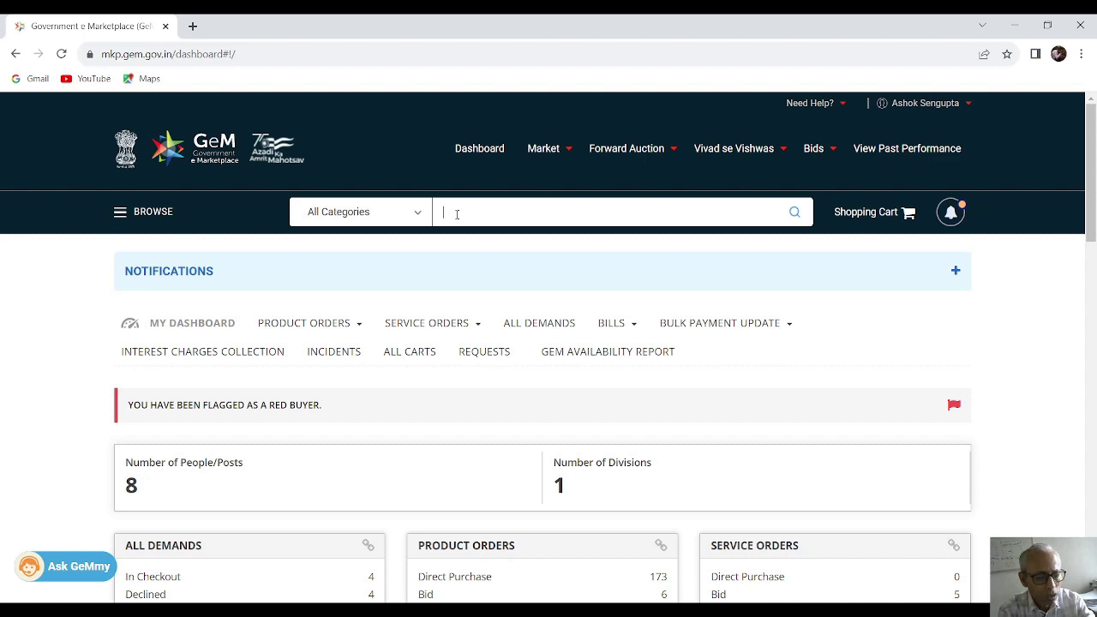
Search for "desktop computers", open the Computers>>Desktop Computers category and exit the guided tour about BID
left_click(457, 214)
type("desk")
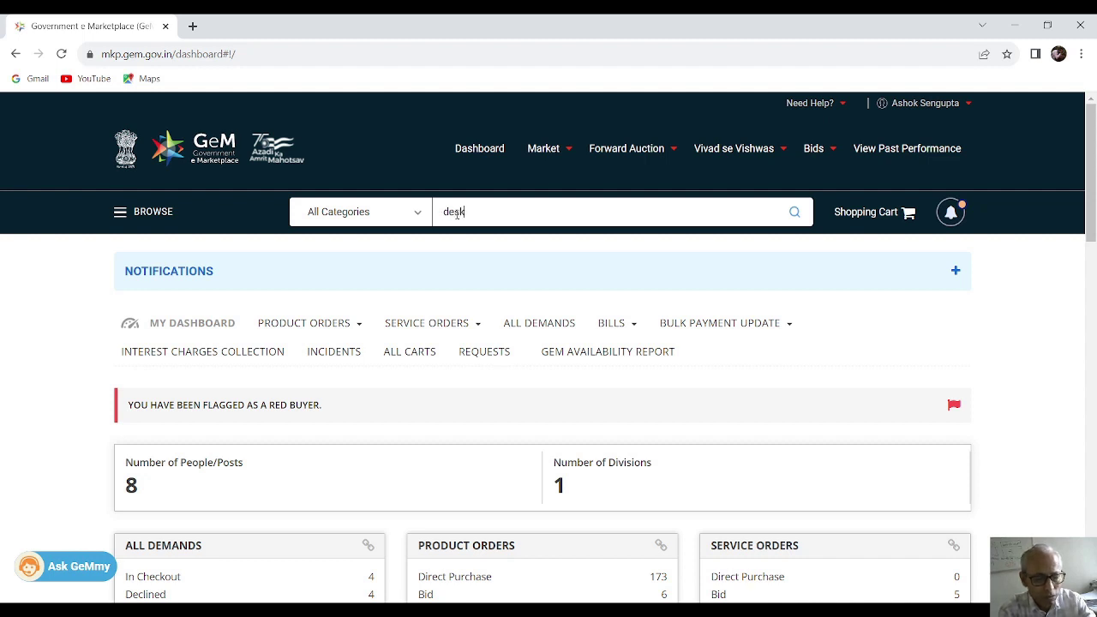
type("top co")
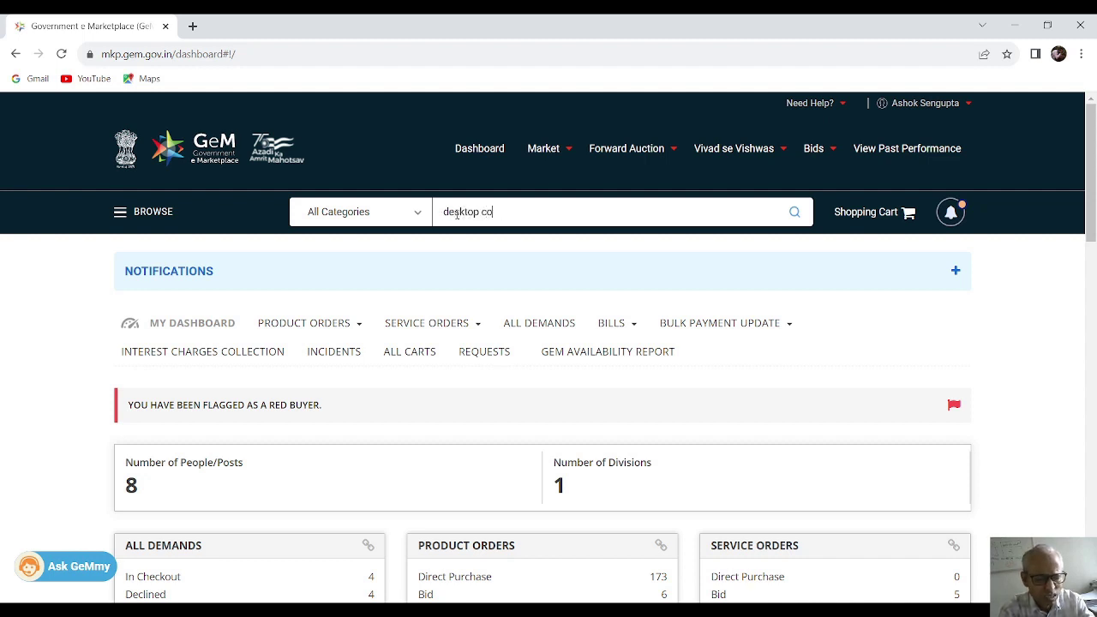
type("mputers")
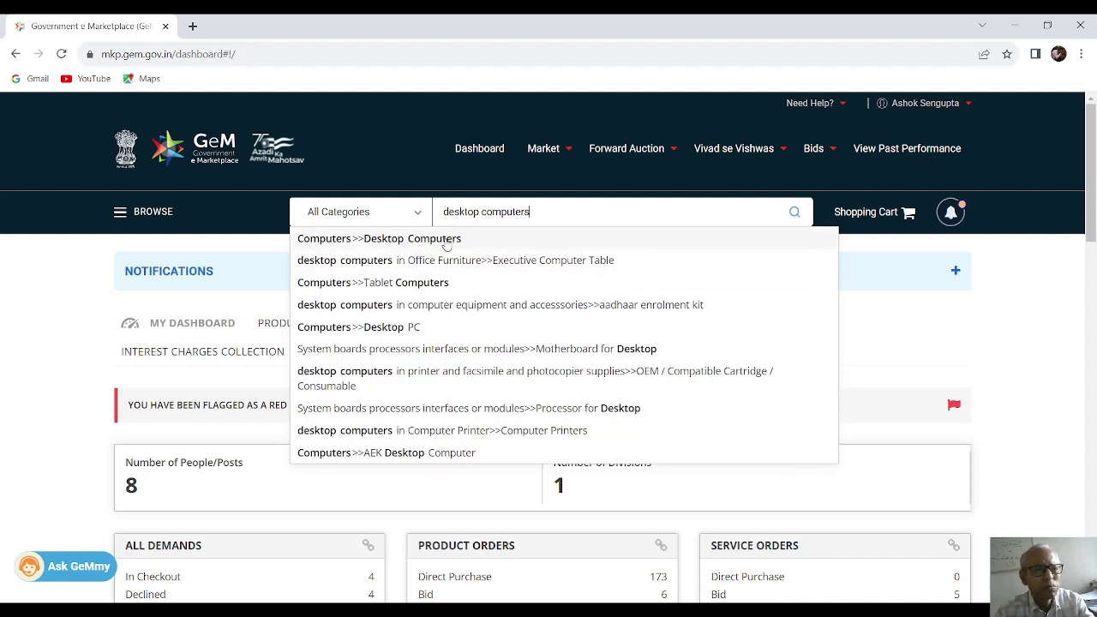
left_click(445, 240)
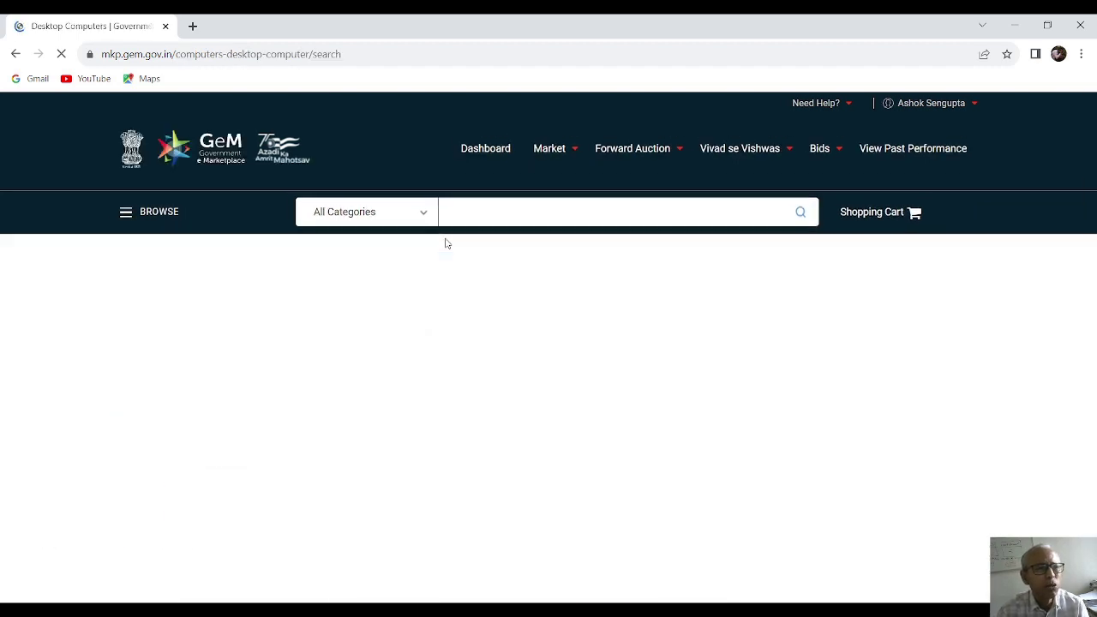
scroll(445, 240, "down", 2)
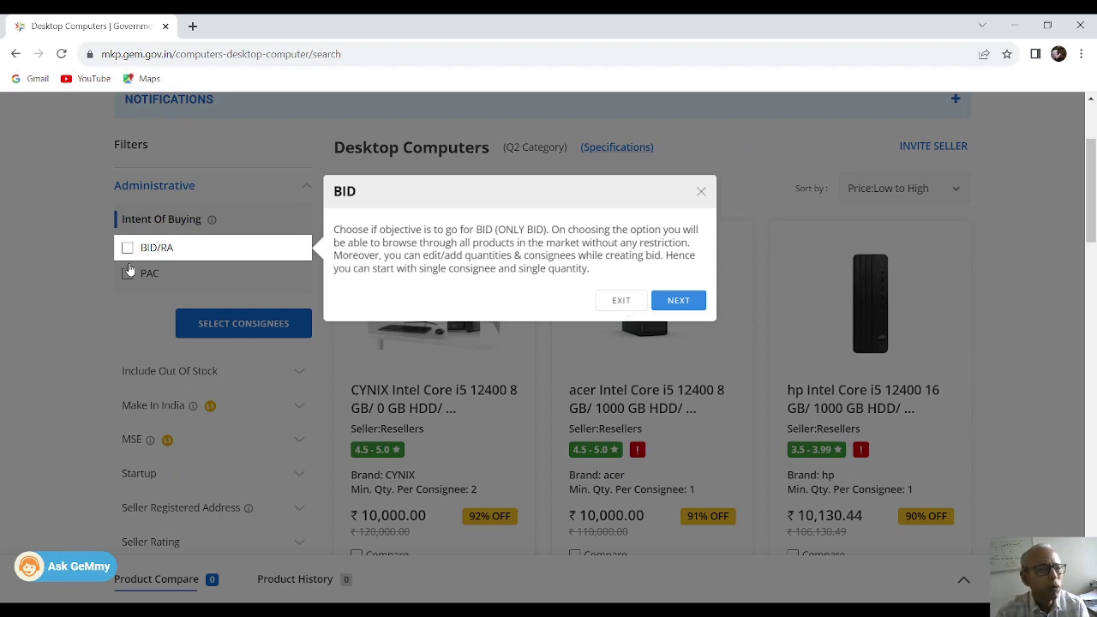
left_click(622, 301)
Select a consignee delivery location in KARNATAKA with a quantity of 11 and search the desktop computers for it
scroll(361, 246, "down", 1)
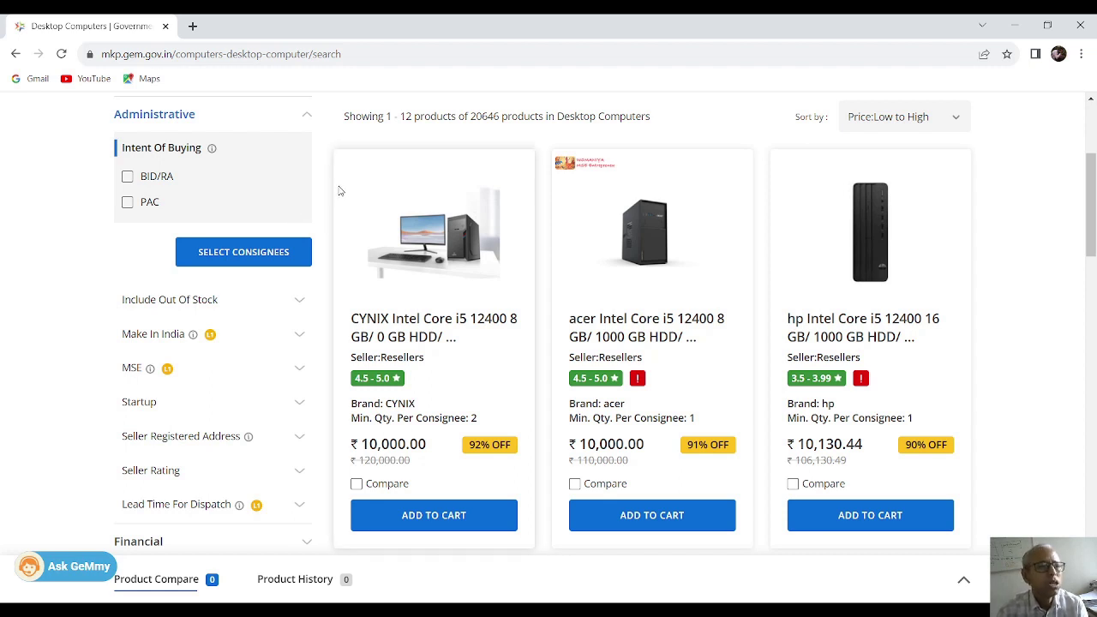
left_click(253, 254)
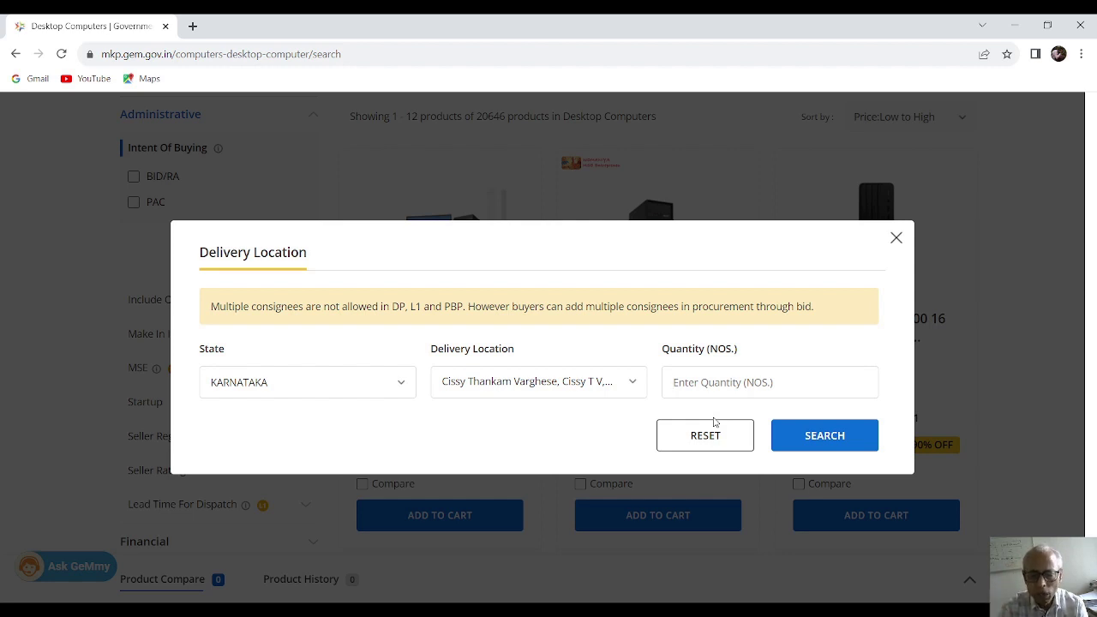
type("11")
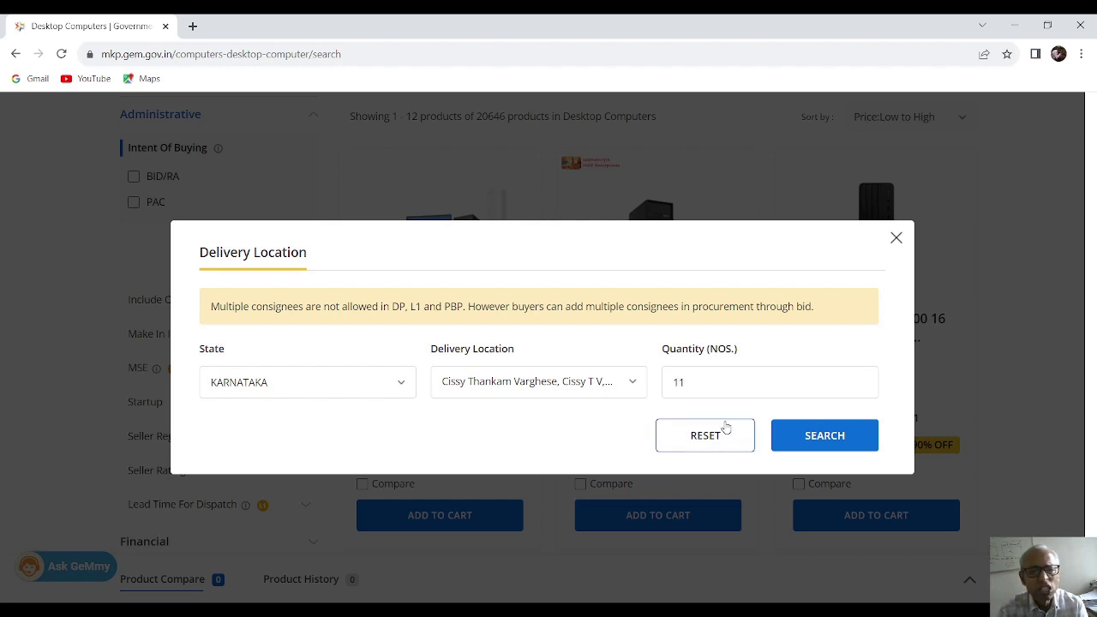
left_click(811, 435)
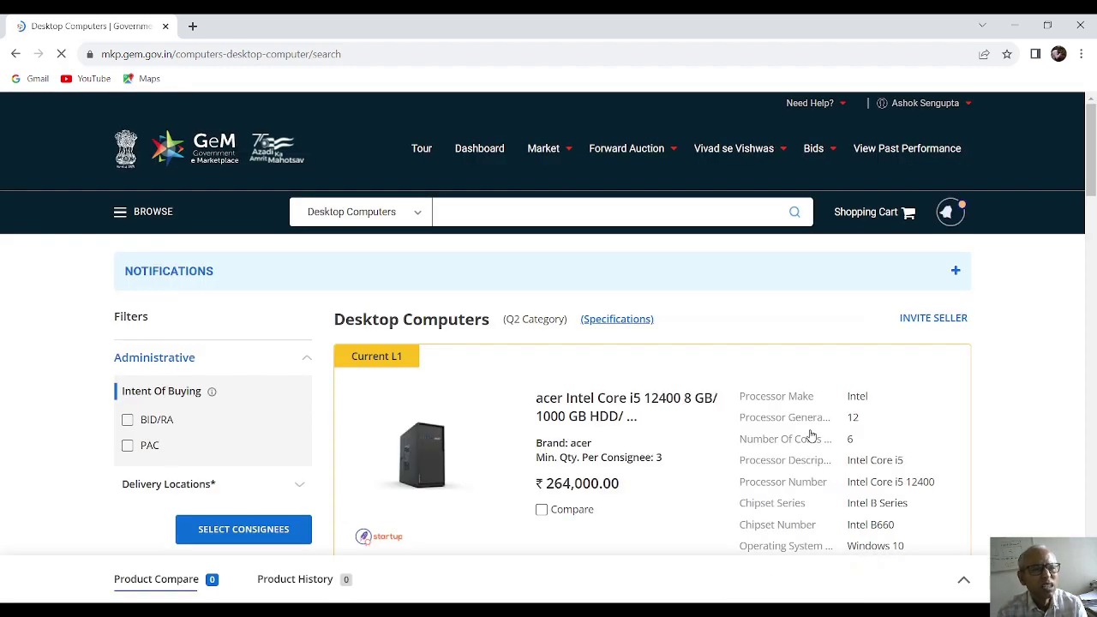
Expand the product specification filters and limit the desktop computers to processor make AMD
scroll(811, 435, "down", 1)
scroll(811, 435, "down", 2)
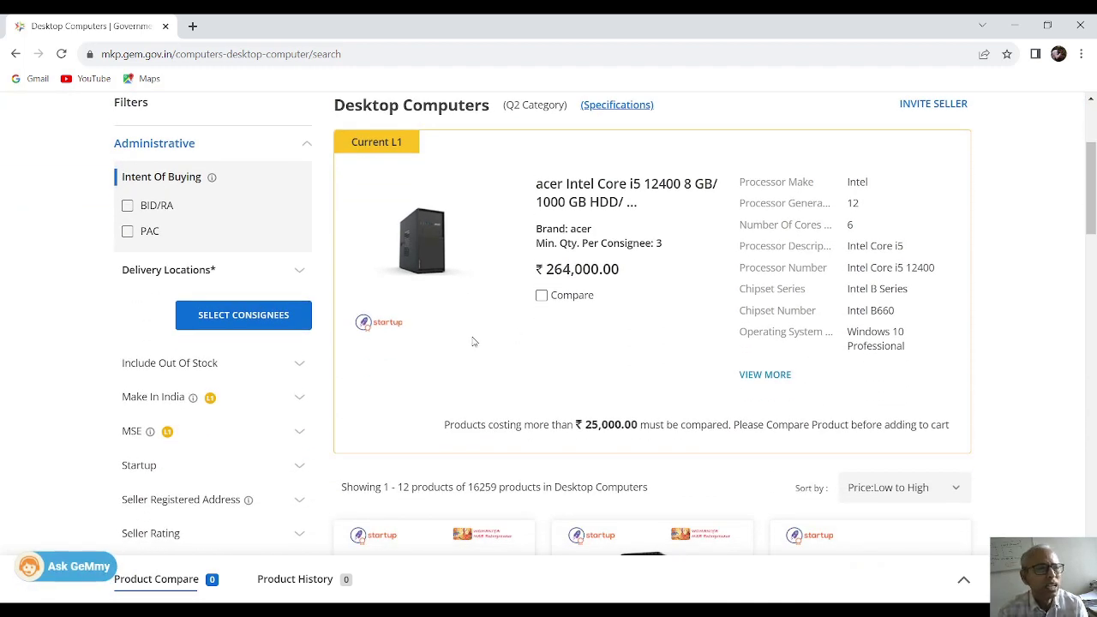
scroll(473, 341, "down", 2)
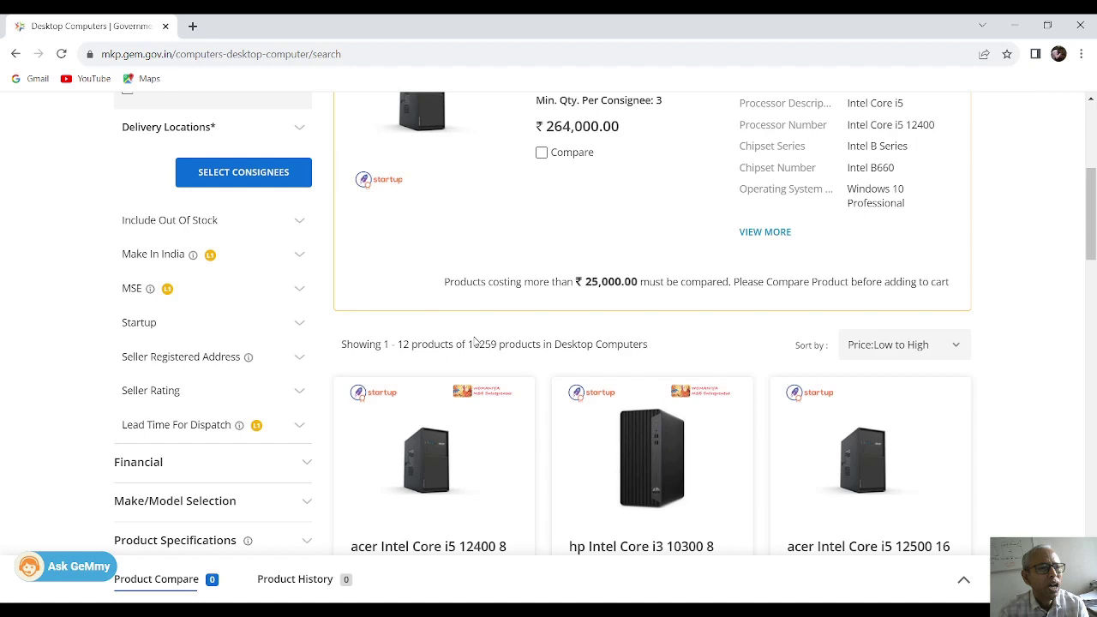
scroll(475, 340, "down", 2)
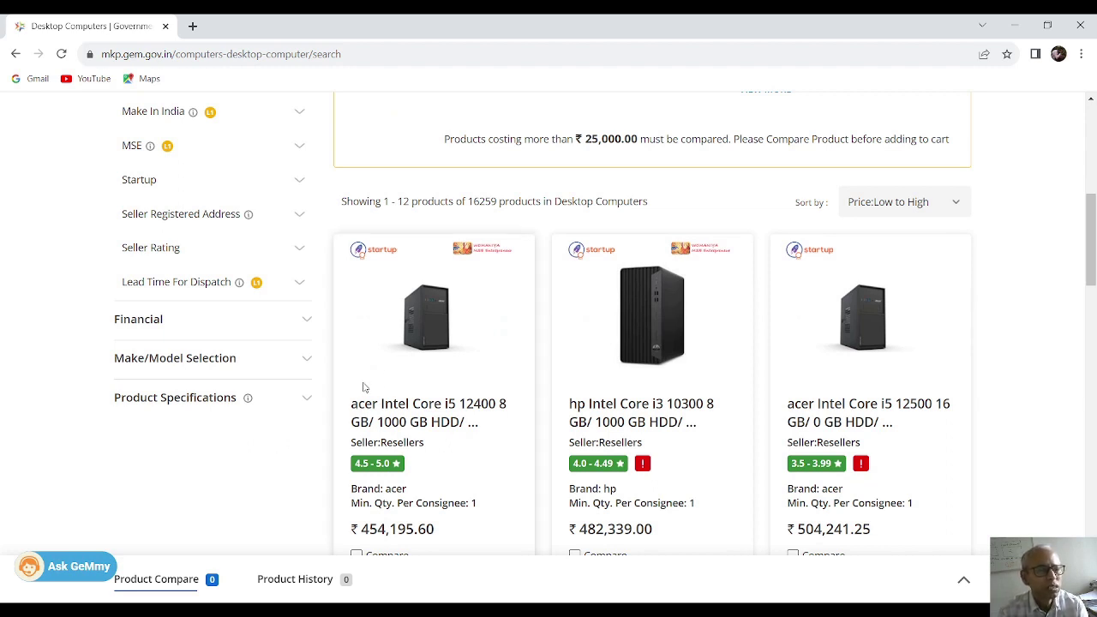
left_click(305, 399)
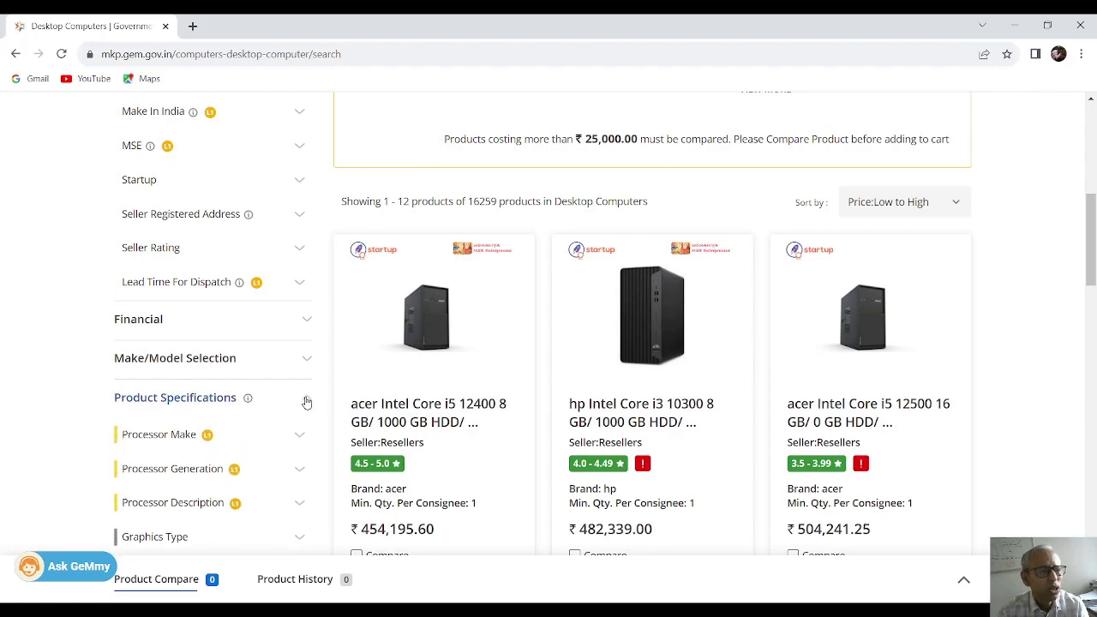
scroll(305, 399, "down", 3)
scroll(306, 399, "down", 12)
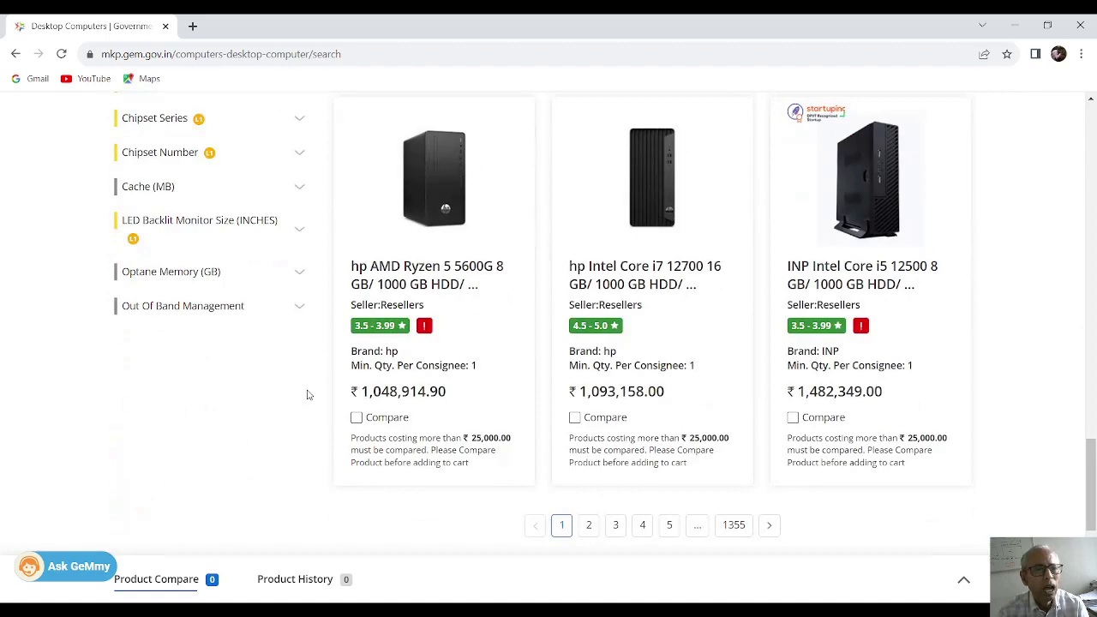
scroll(309, 394, "up", 15)
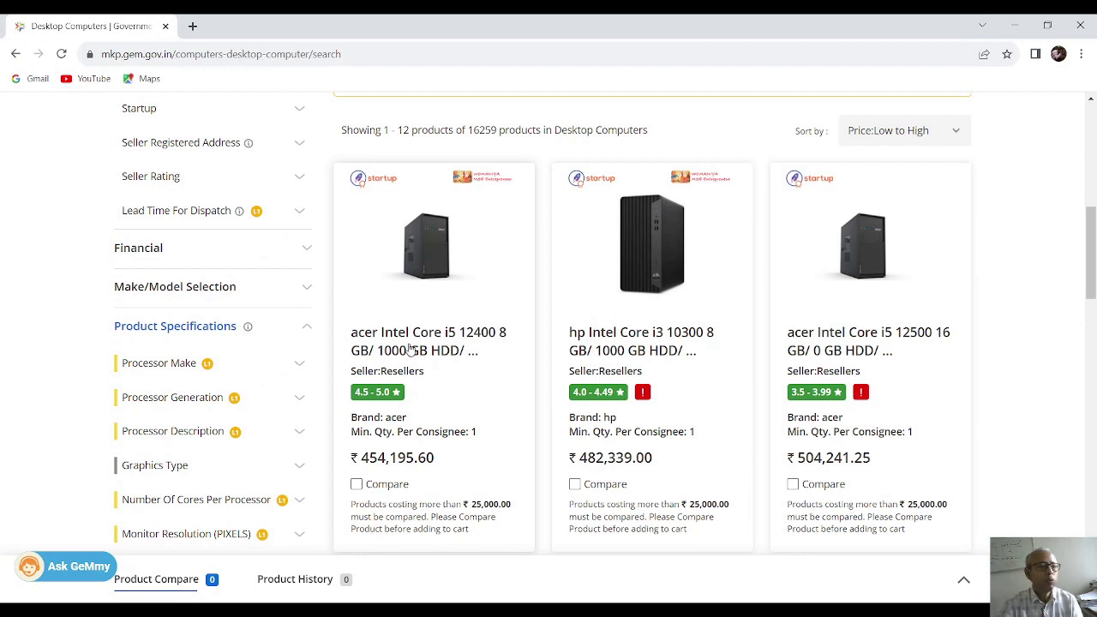
left_click(300, 364)
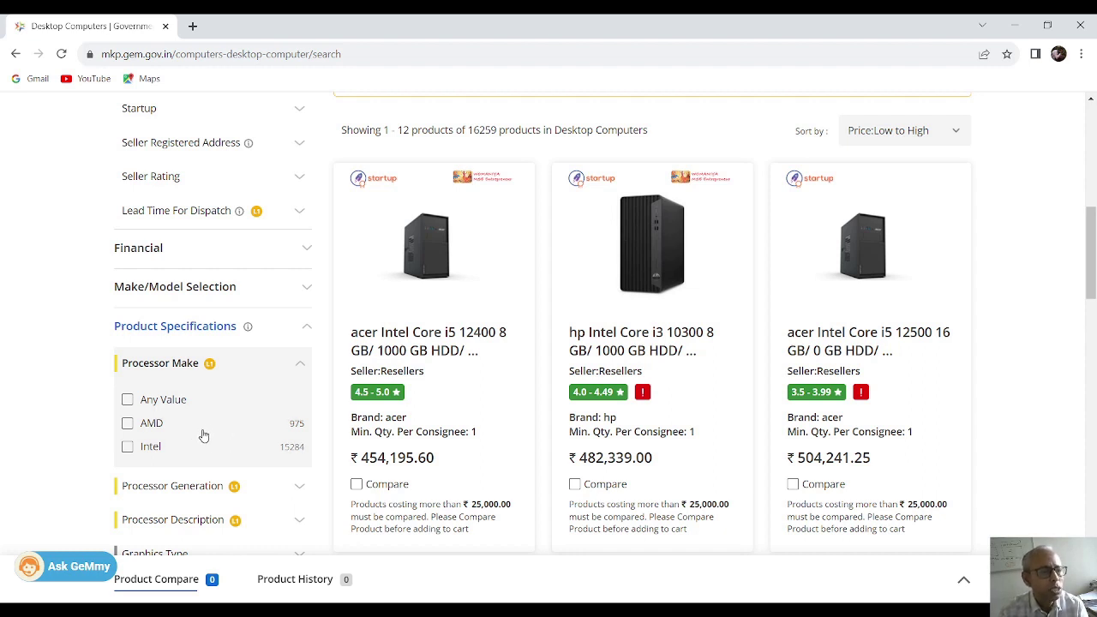
left_click(128, 424)
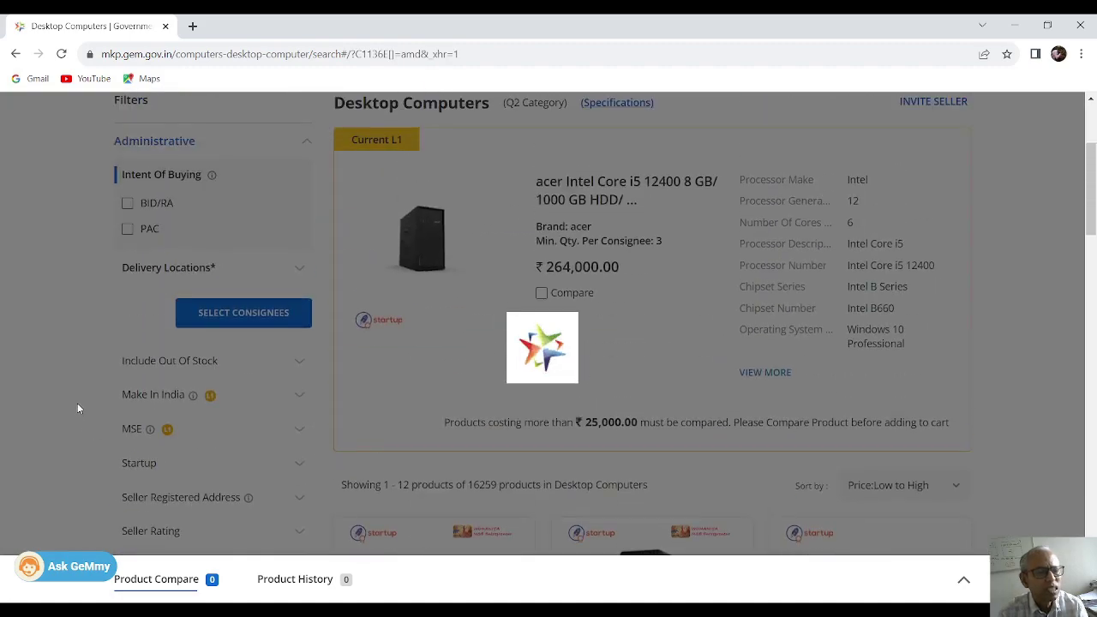
Filter the AMD desktop computers by processor generation 11
scroll(79, 407, "down", 7)
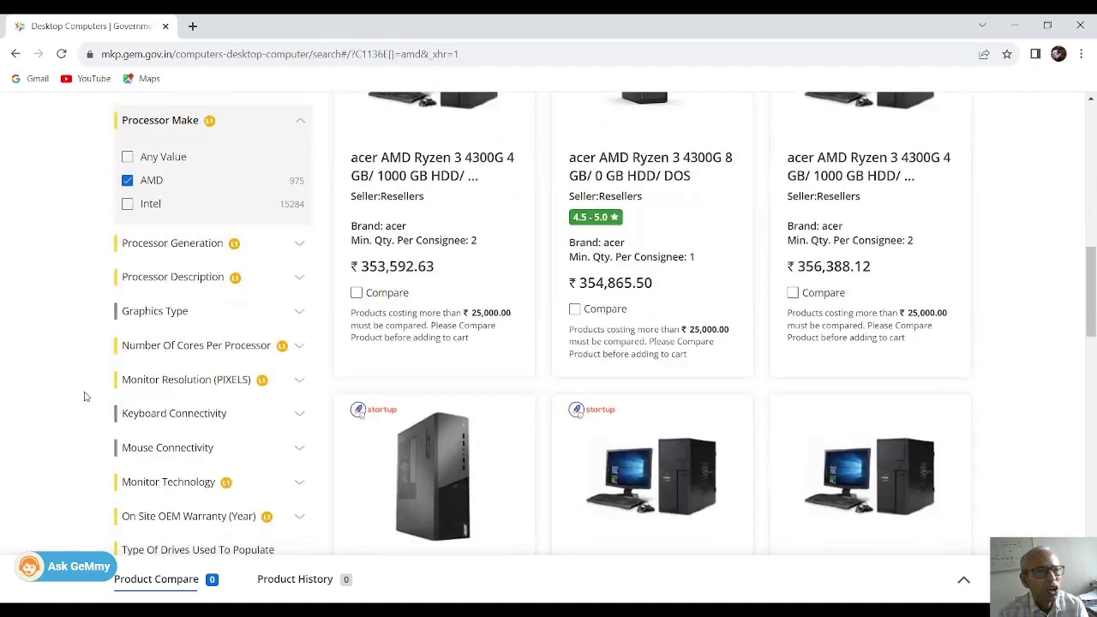
scroll(141, 379, "up", 4)
scroll(142, 379, "up", 3)
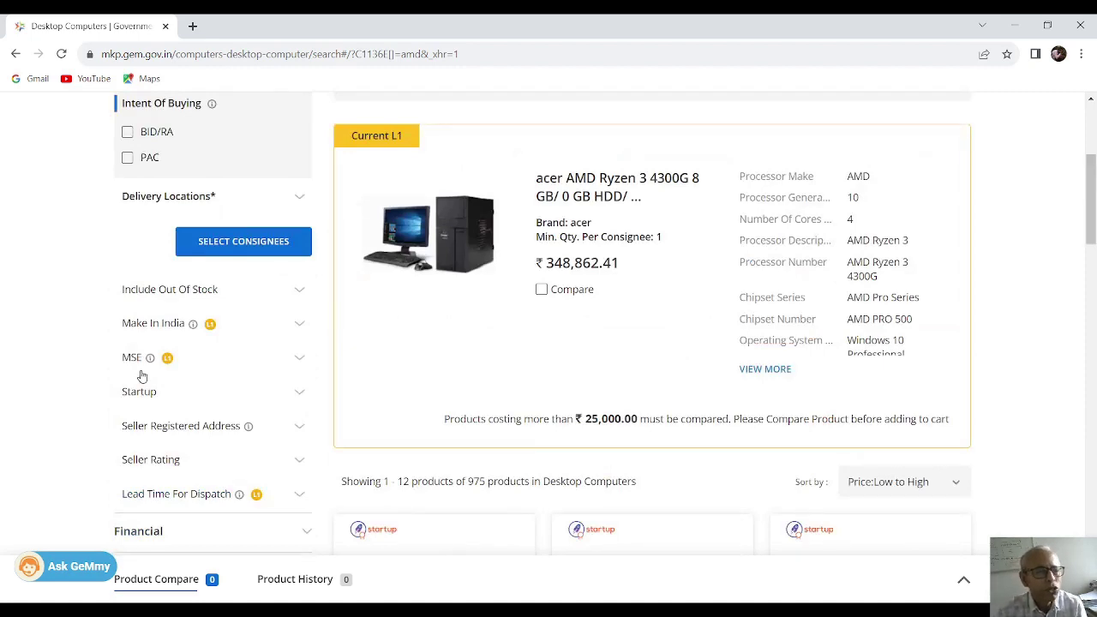
scroll(142, 375, "down", 8)
scroll(142, 376, "up", 3)
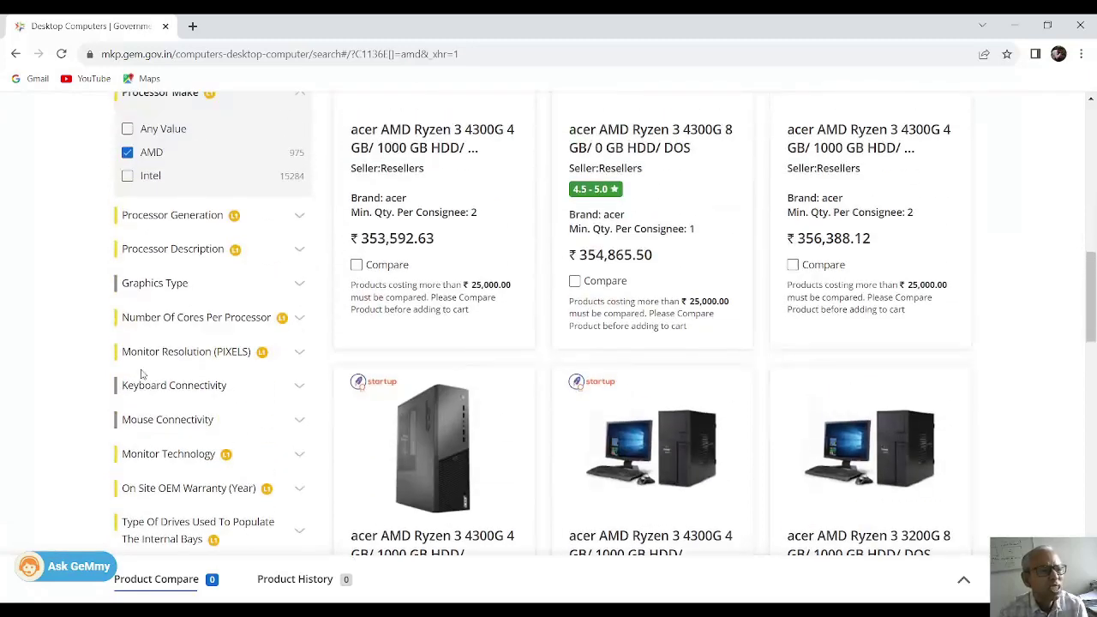
left_click(213, 267)
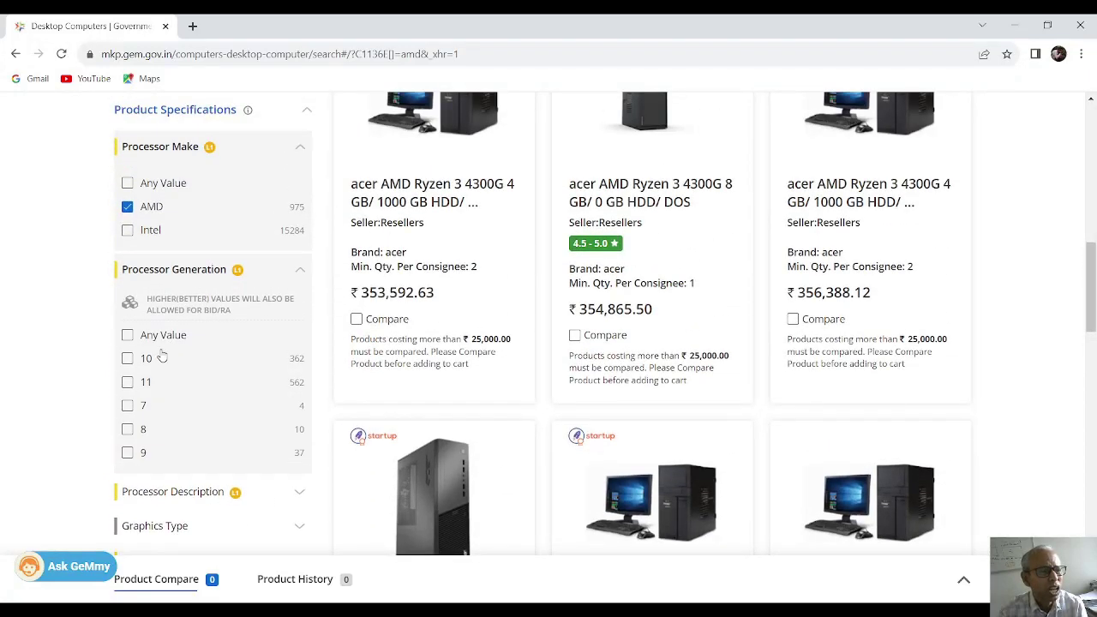
left_click(128, 383)
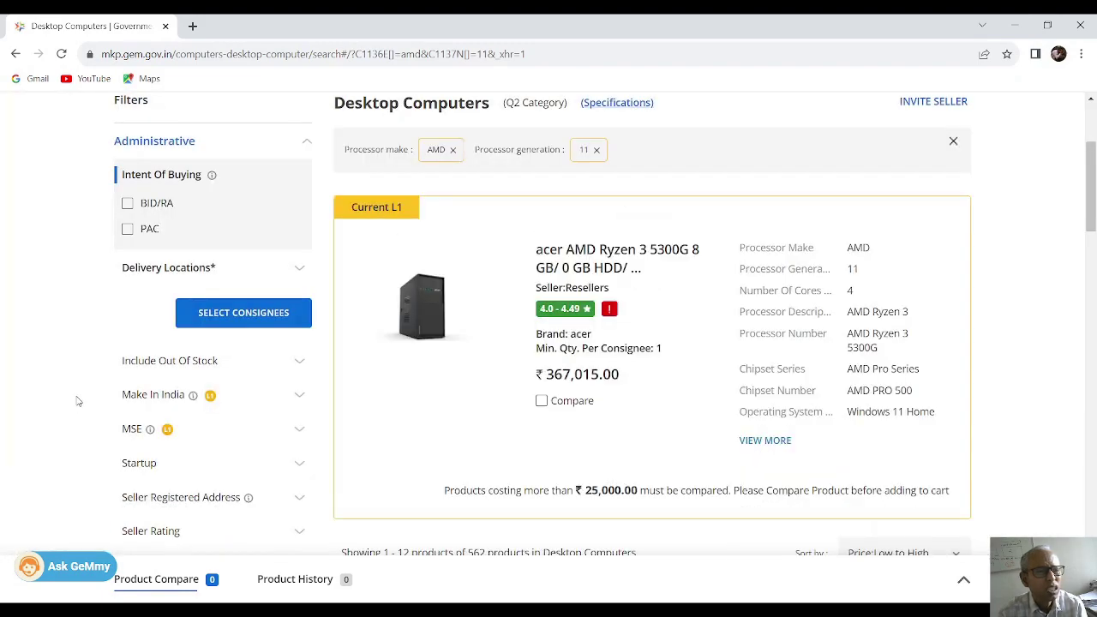
Restrict the processor description filter to AMD Ryzen 5
scroll(77, 400, "down", 10)
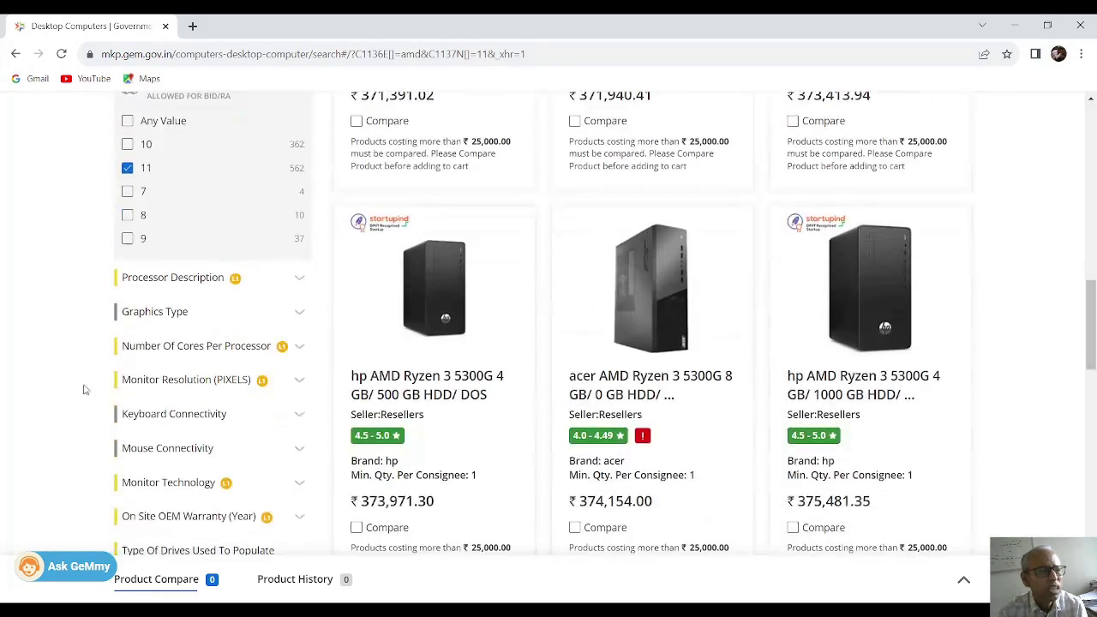
left_click(209, 279)
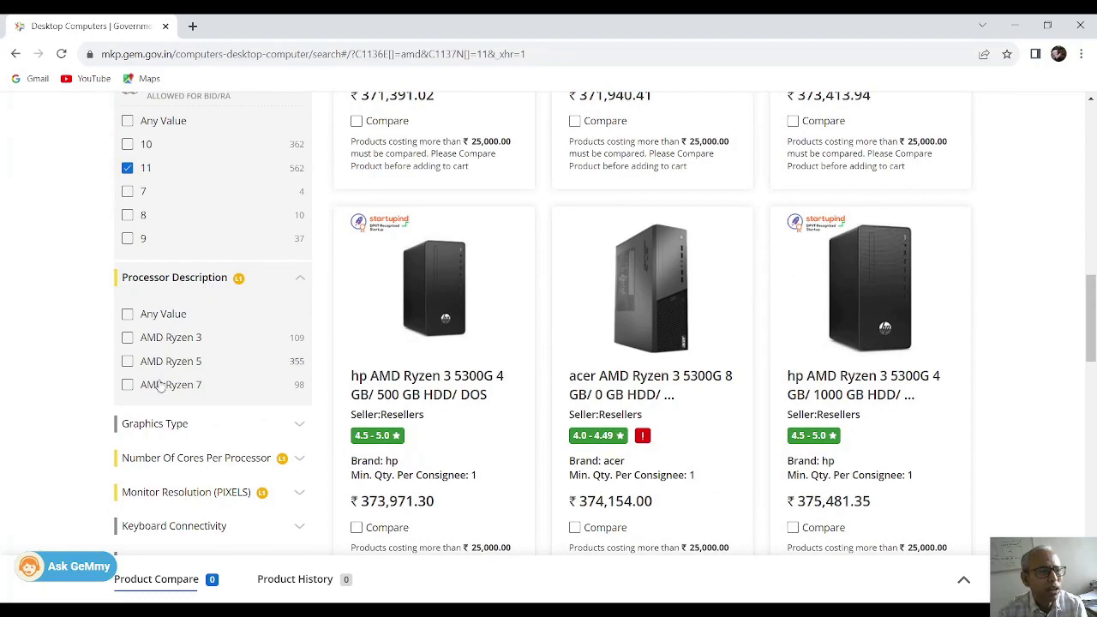
left_click(127, 361)
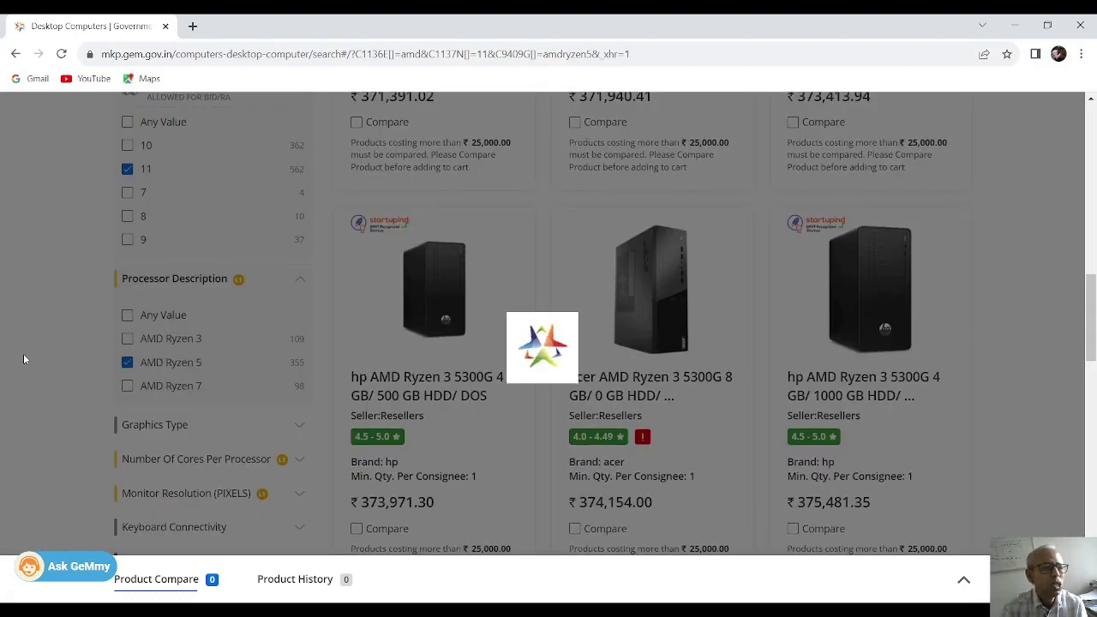
Set the graphics type filter for the desktop computers to Integrated
scroll(24, 343, "down", 3)
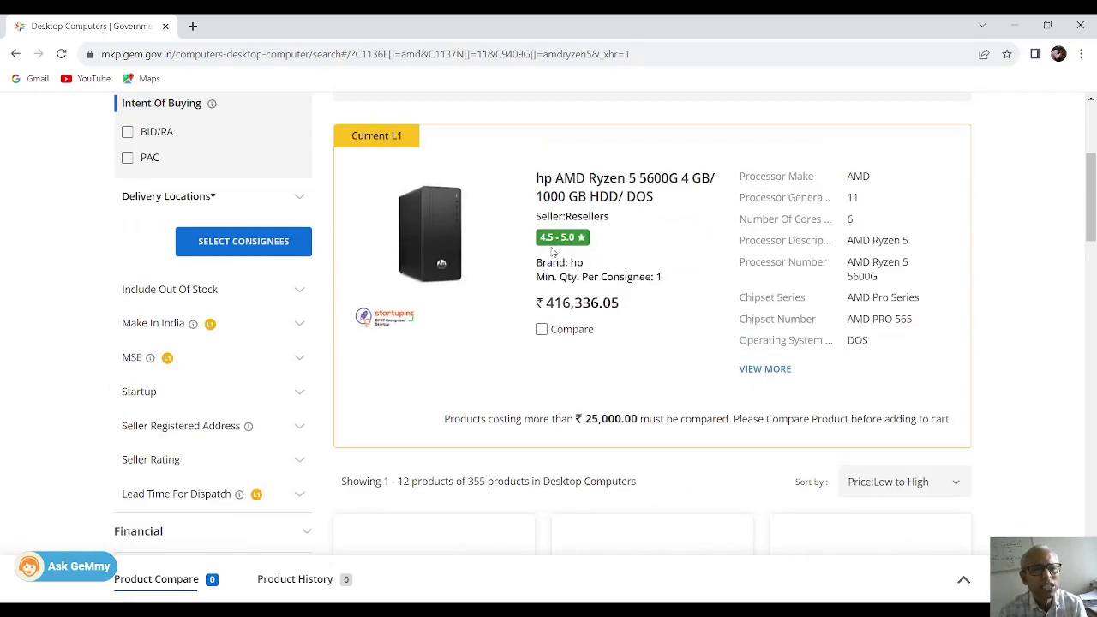
scroll(463, 347, "down", 5)
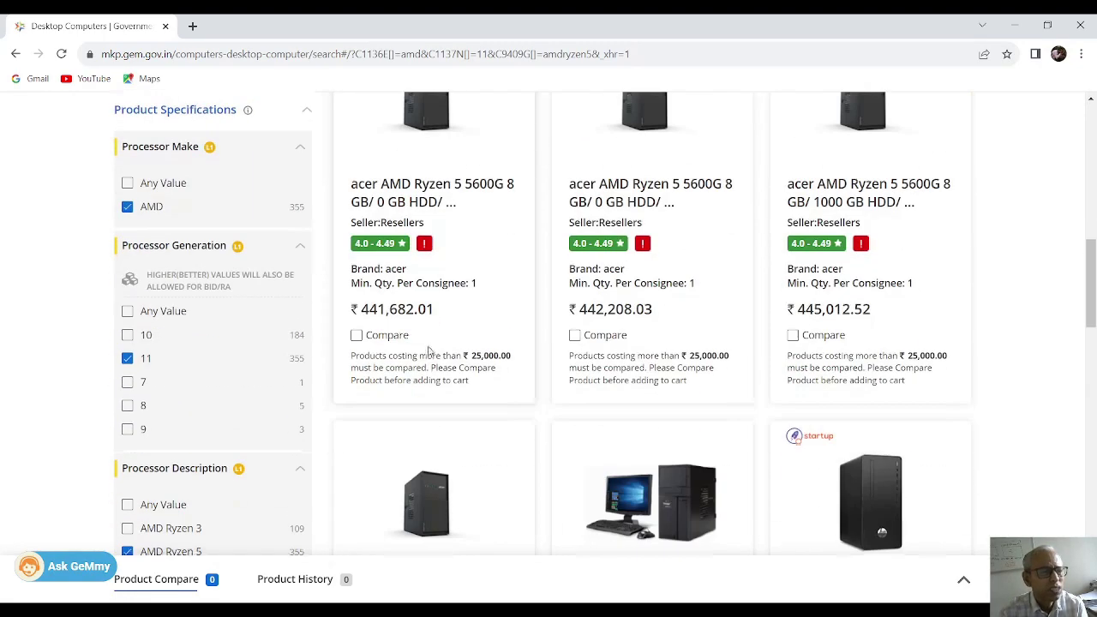
scroll(429, 349, "down", 5)
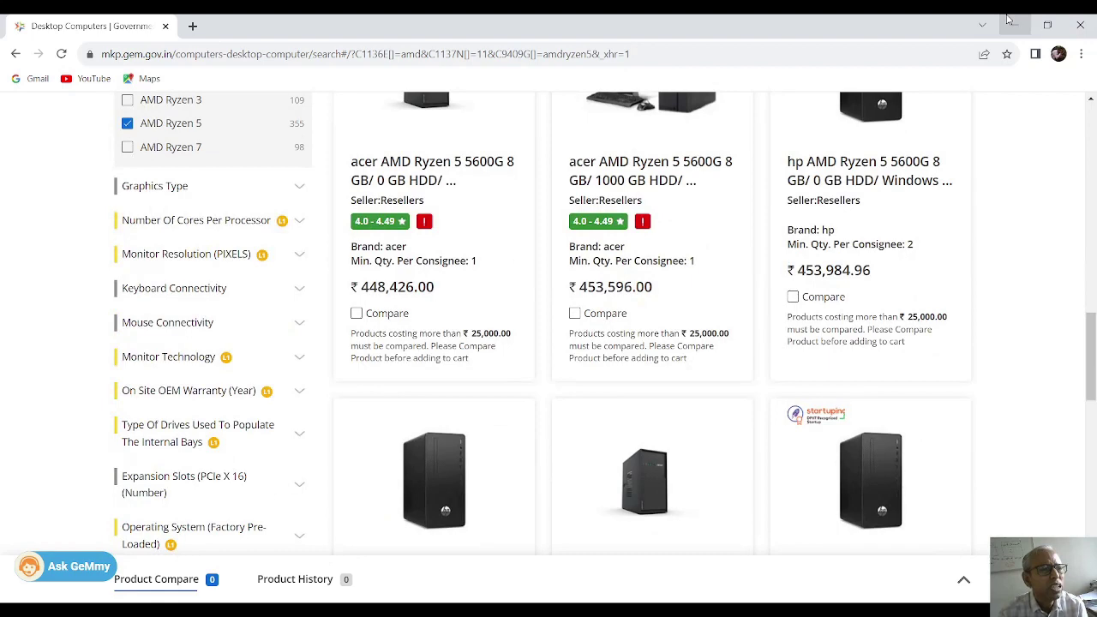
left_click(160, 183)
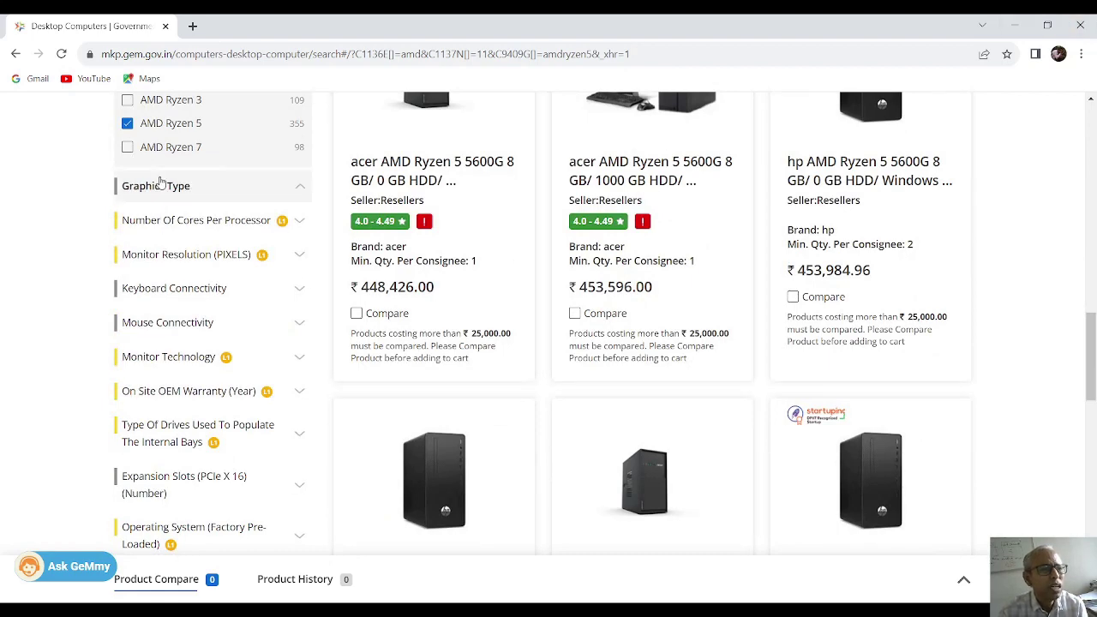
left_click(126, 222)
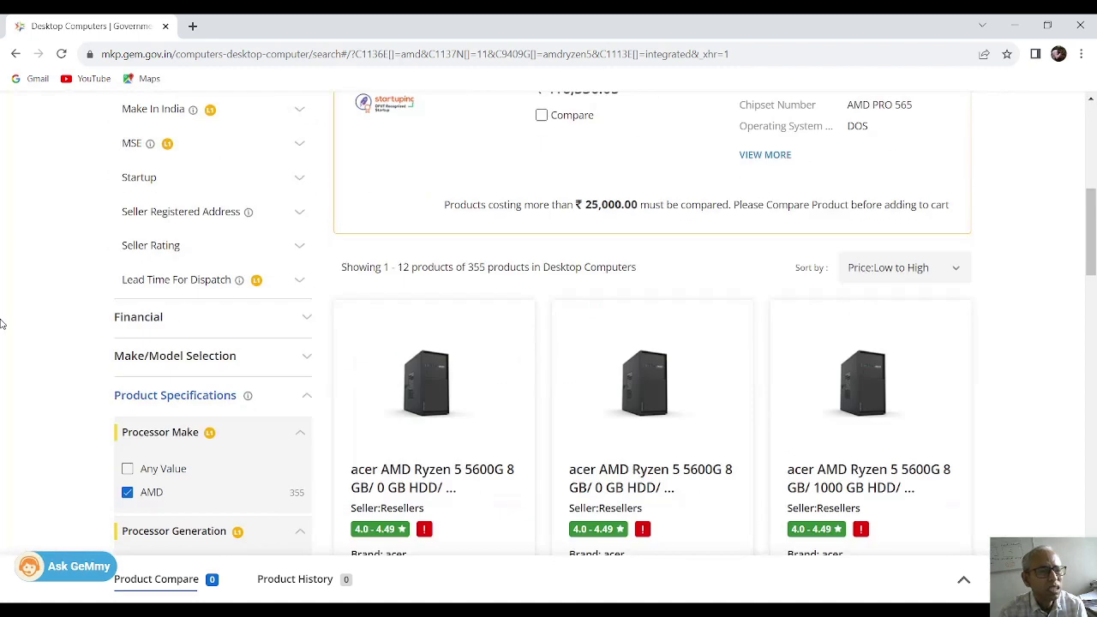
Filter the desktop computers by 6 cores per processor
scroll(2, 323, "down", 8)
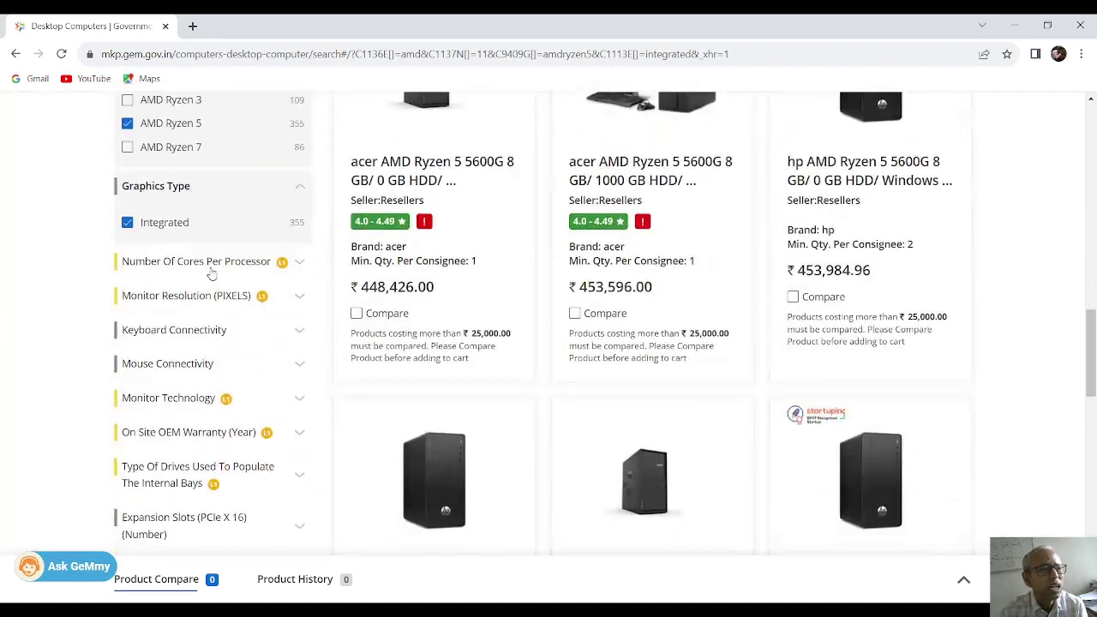
left_click(211, 268)
left_click(128, 392)
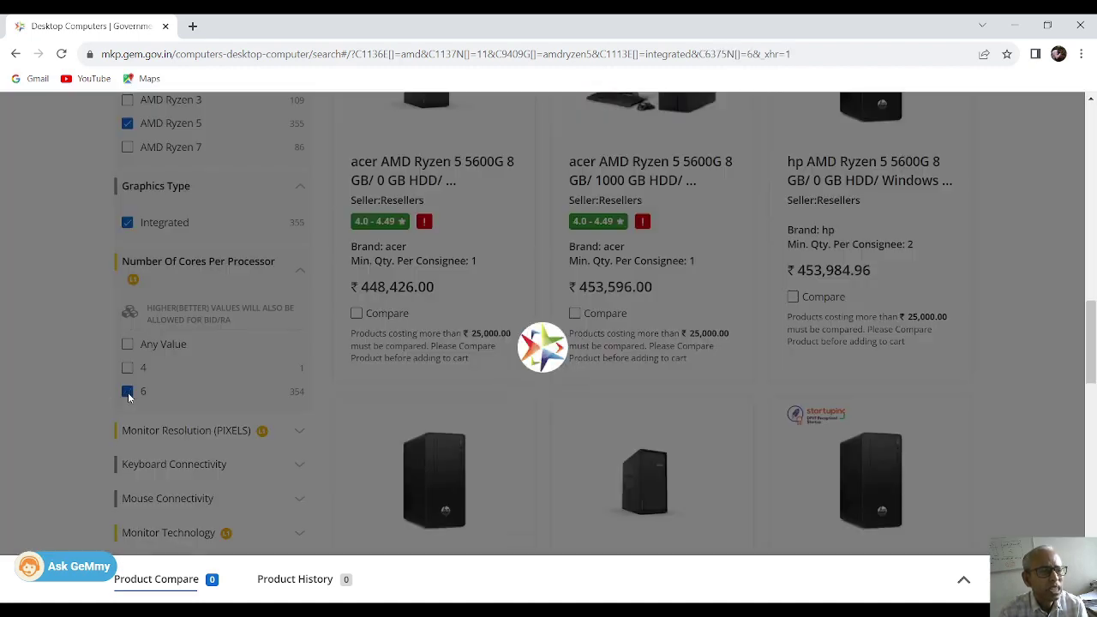
Filter the desktop computers by a monitor resolution of 1920x1080 pixels
scroll(1, 317, "up", 2)
scroll(5, 316, "down", 6)
scroll(7, 313, "down", 2)
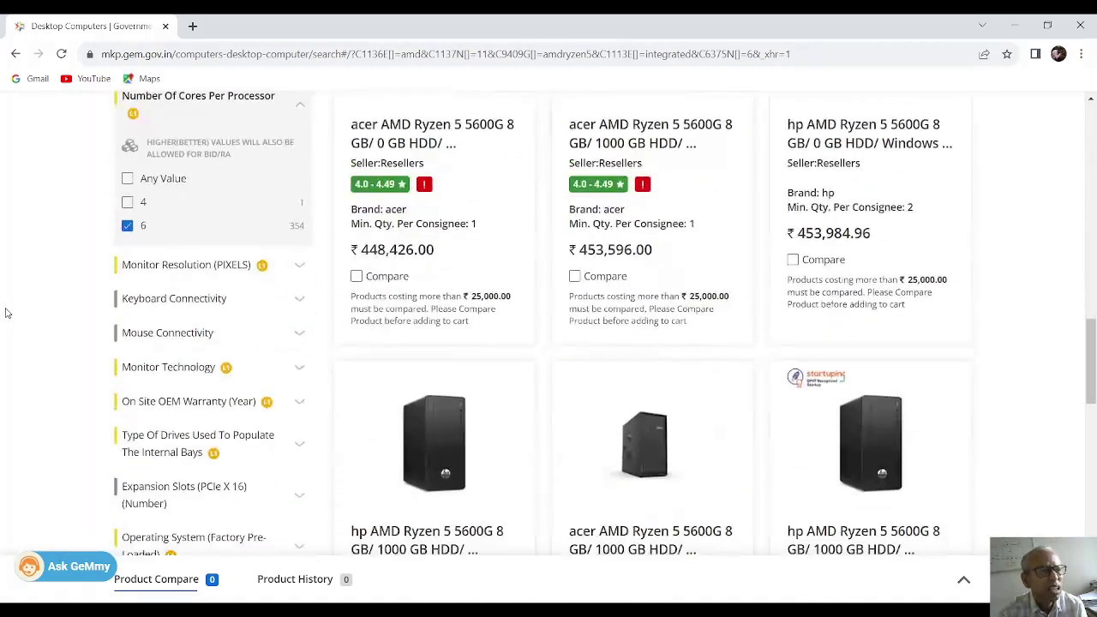
left_click(198, 267)
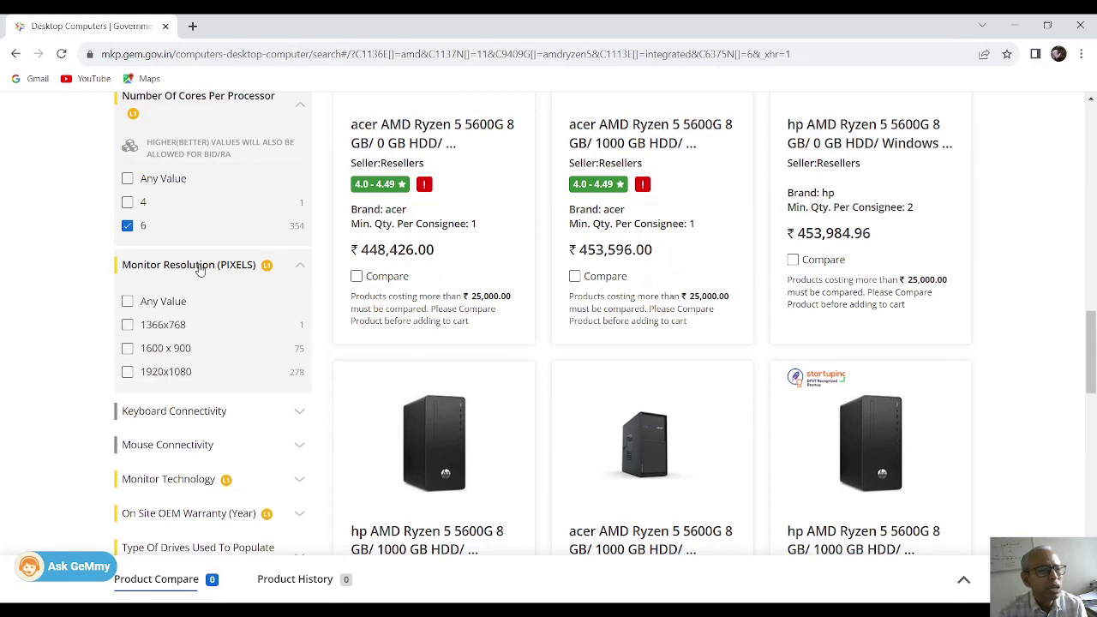
left_click(127, 373)
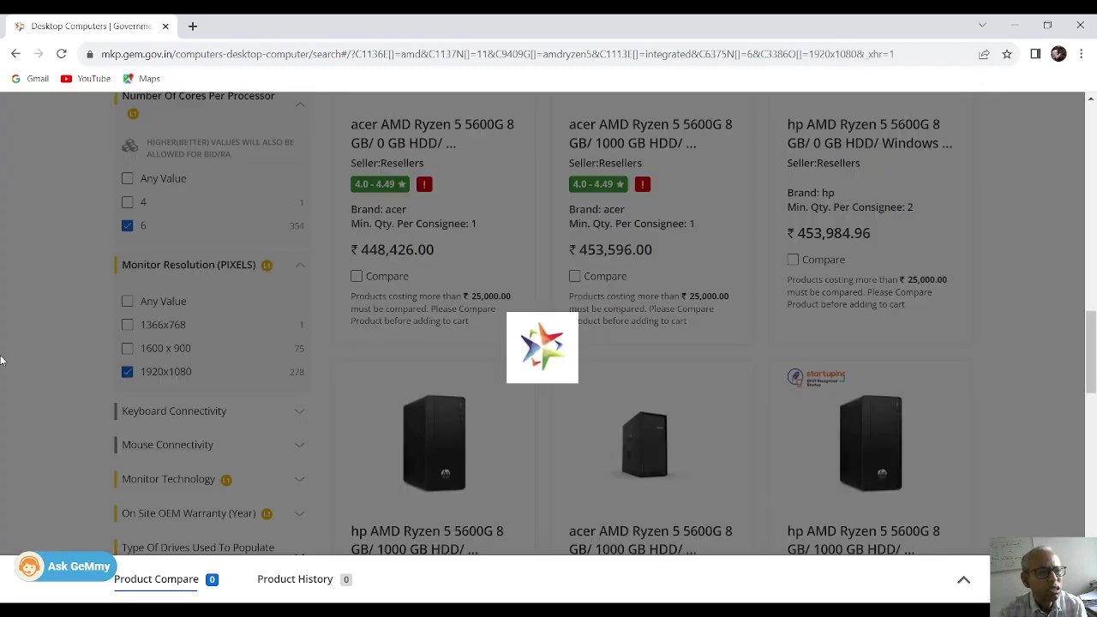
Filter the desktop computers by wired keyboard connectivity
scroll(2, 359, "down", 15)
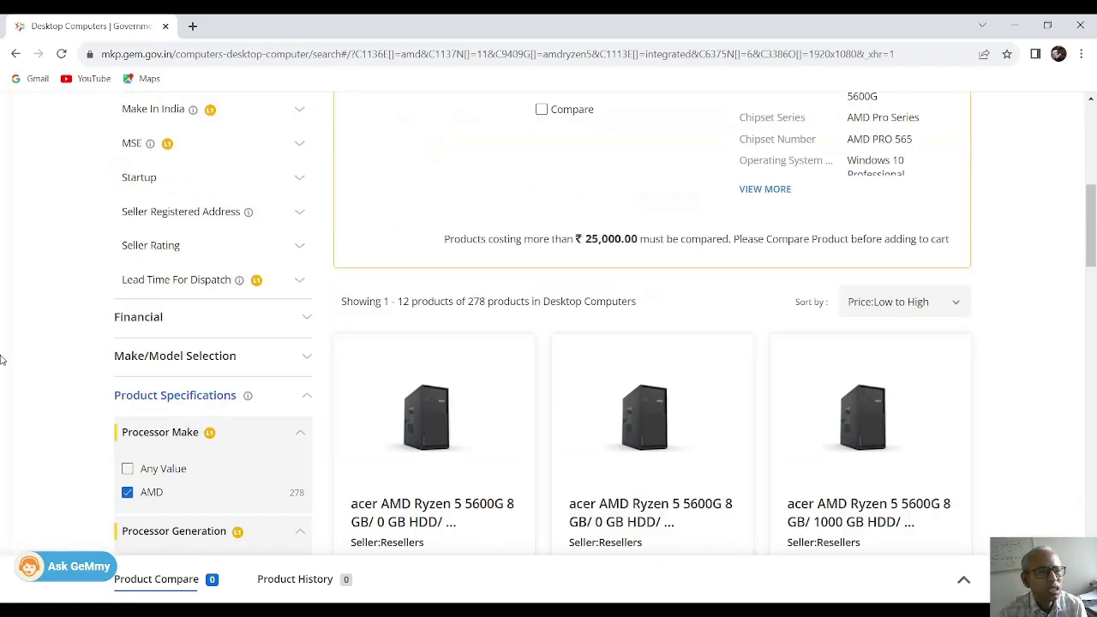
scroll(2, 358, "down", 3)
scroll(2, 359, "up", 2)
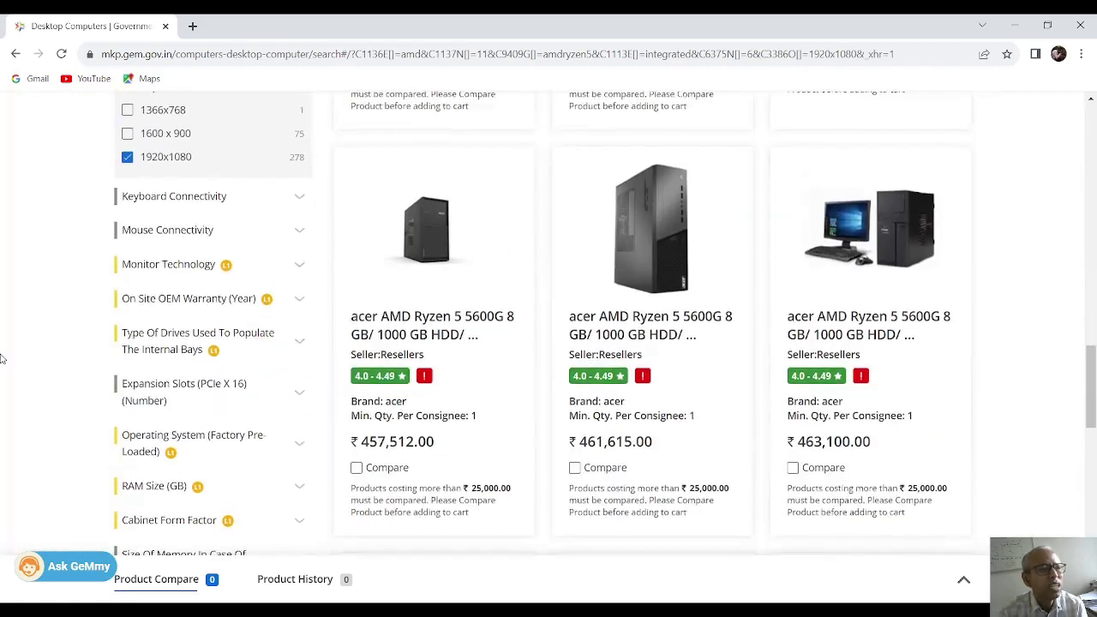
left_click(172, 282)
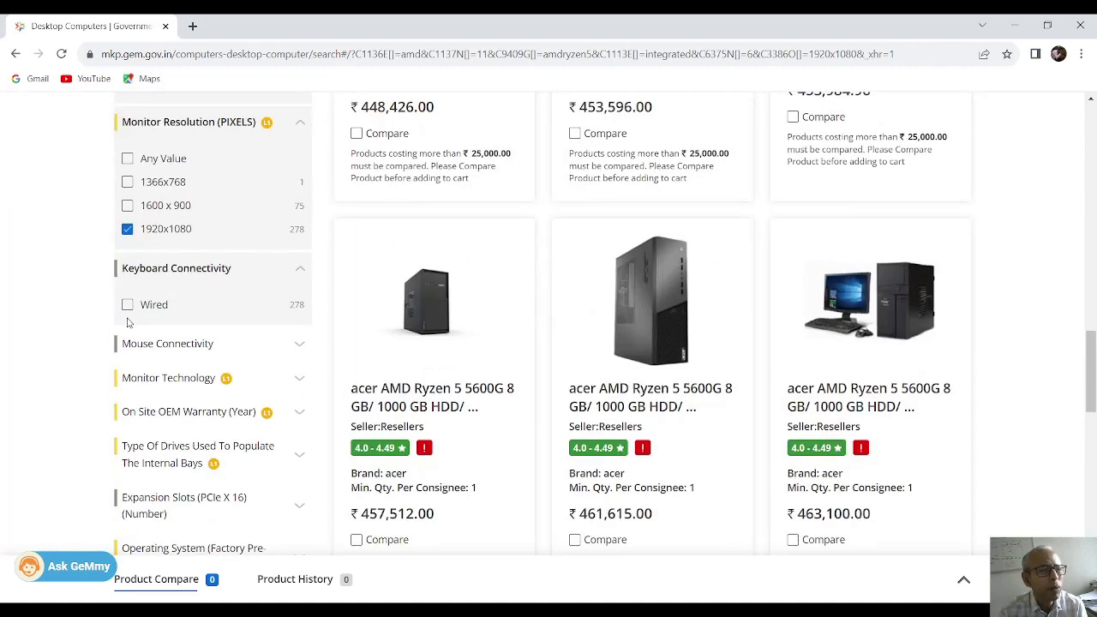
left_click(128, 306)
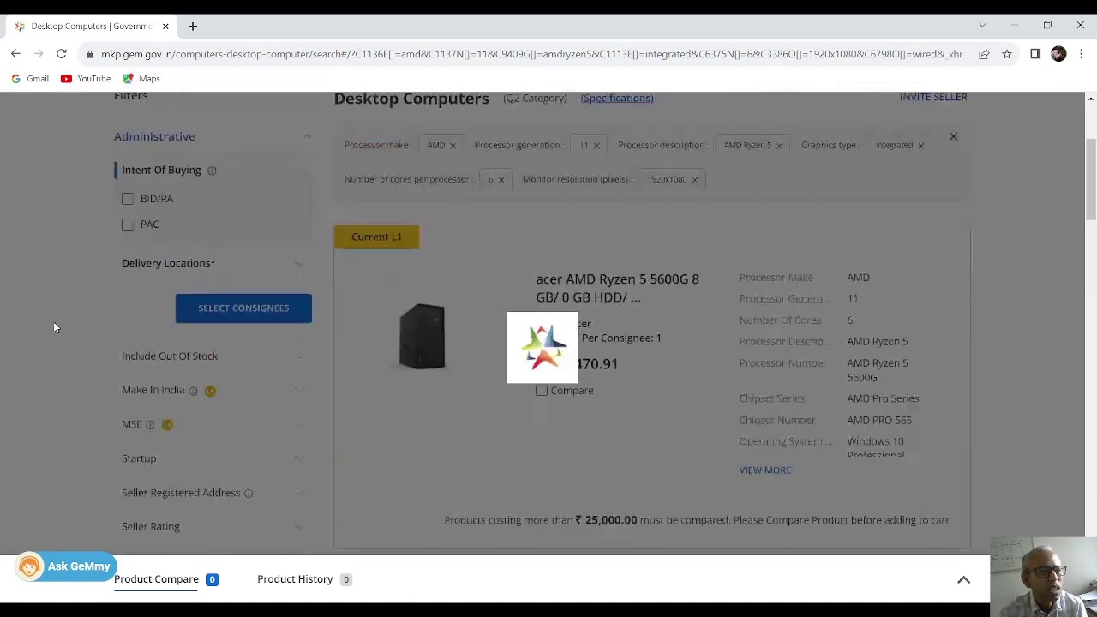
Restrict the mouse connectivity specification of the desktop computers to Wired
scroll(54, 327, "down", 10)
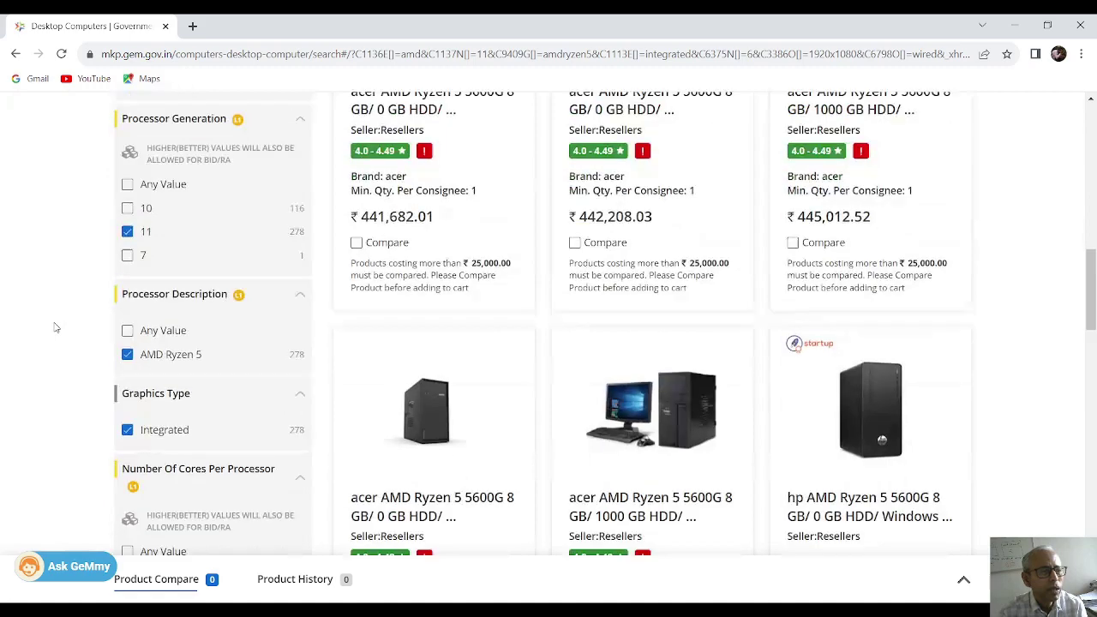
scroll(54, 326, "down", 3)
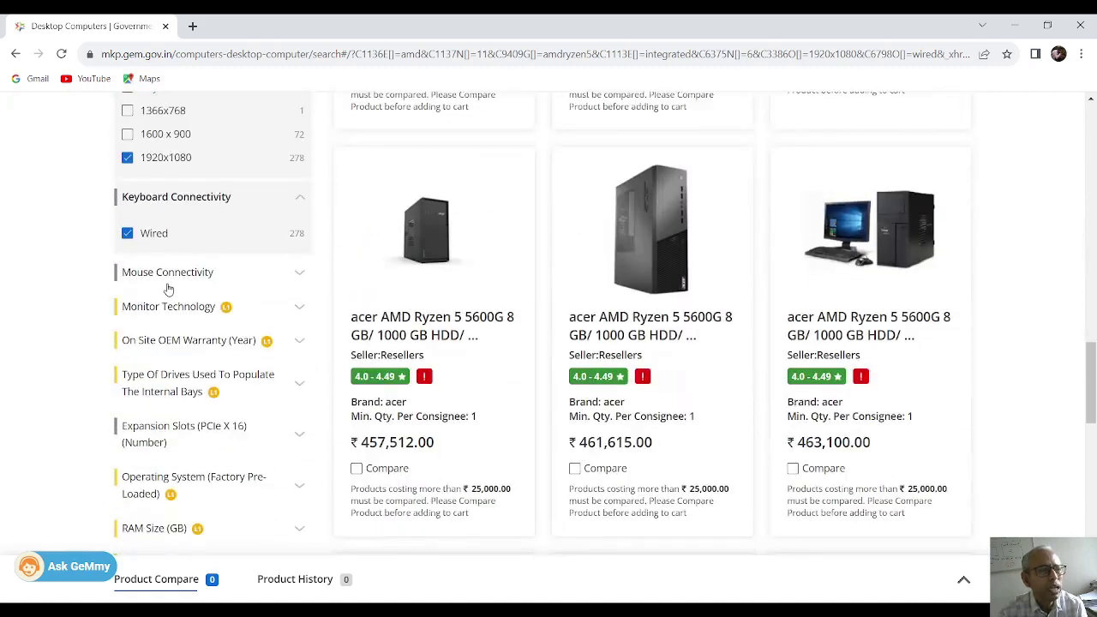
left_click(168, 274)
left_click(128, 308)
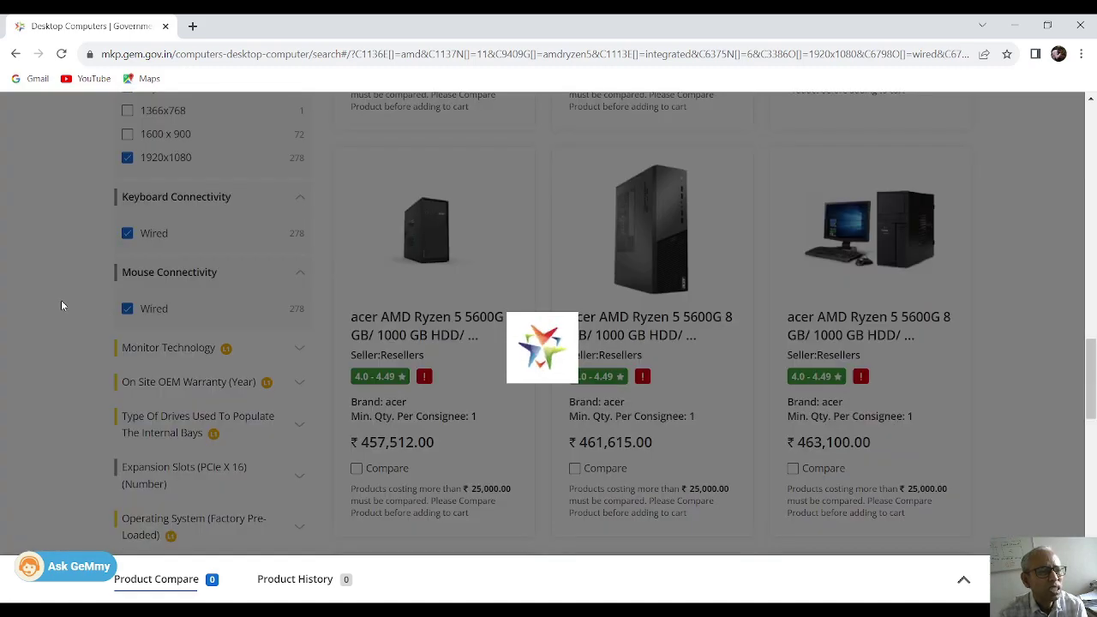
Set the monitor technology filter for the desktop computers to IPS
scroll(60, 299, "down", 2)
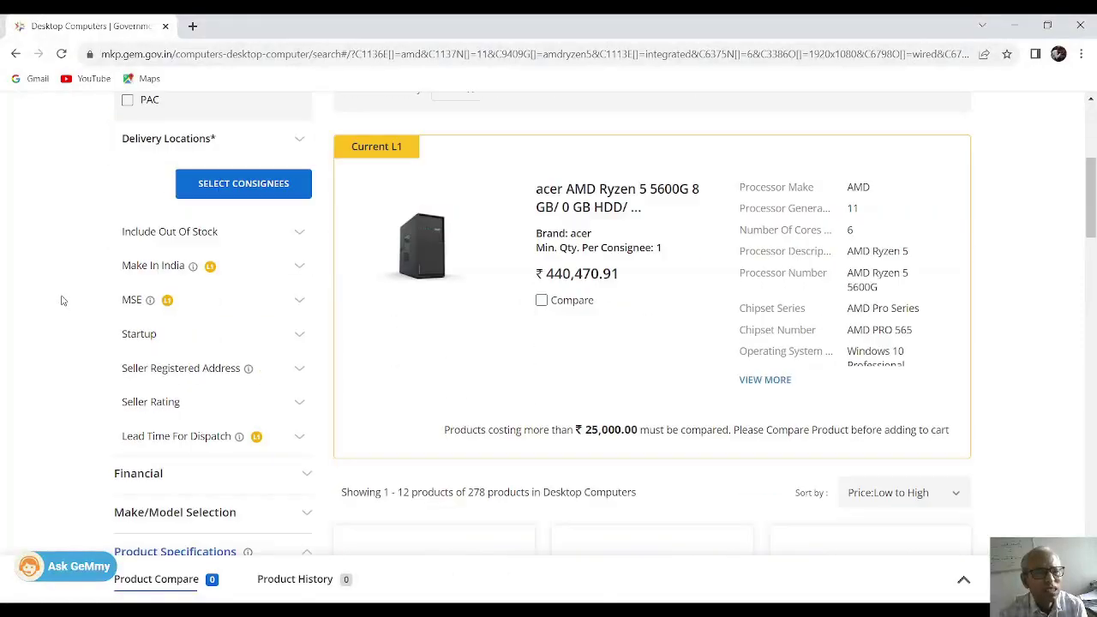
scroll(61, 300, "down", 10)
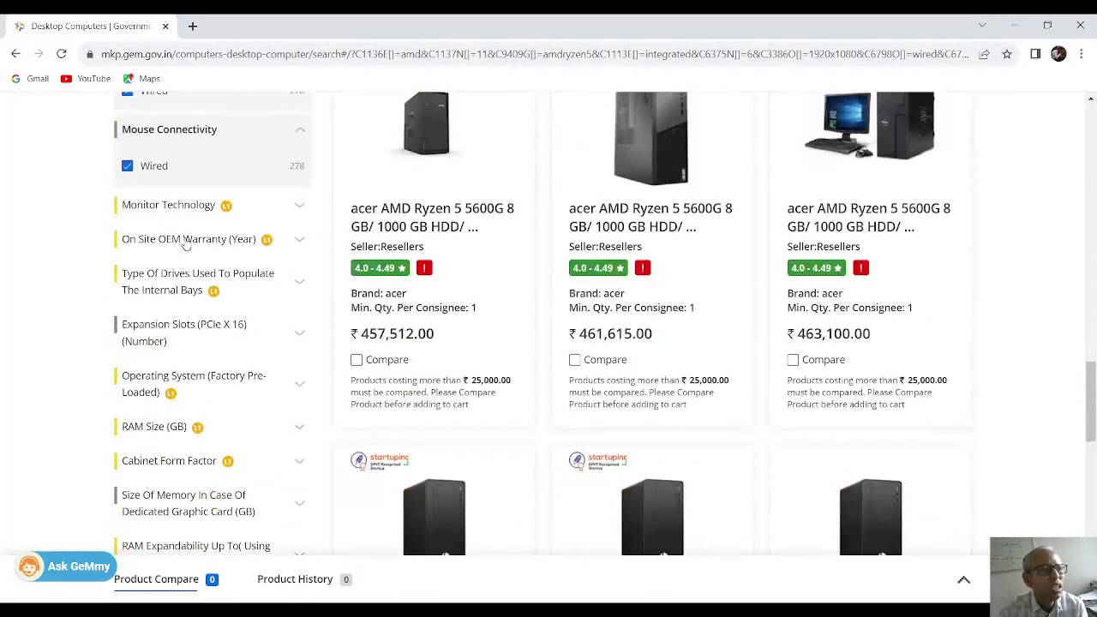
left_click(171, 205)
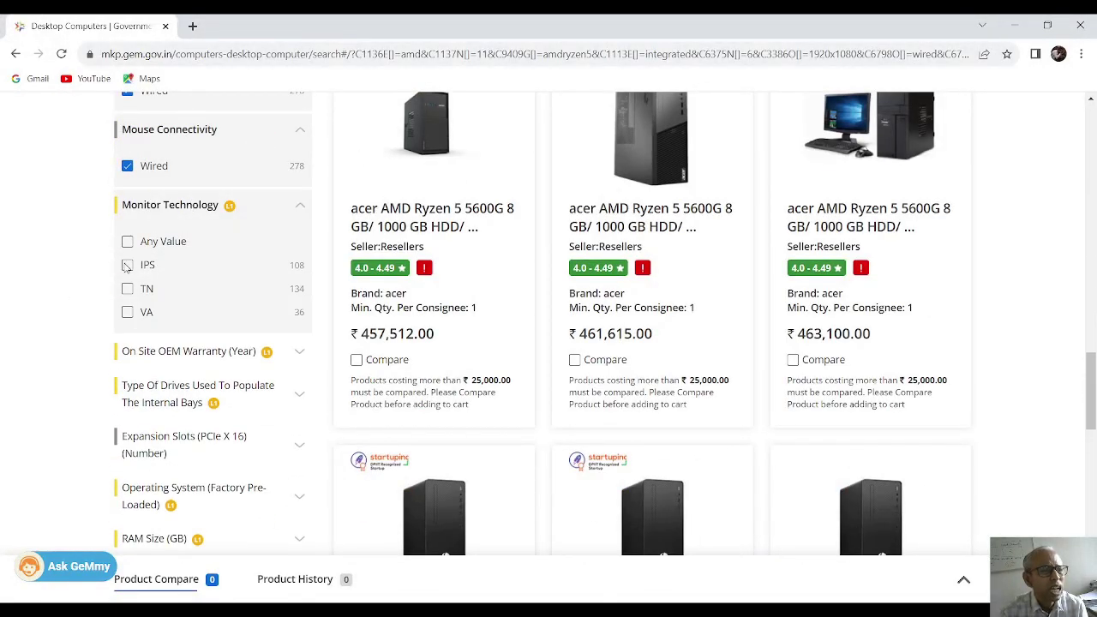
left_click(127, 265)
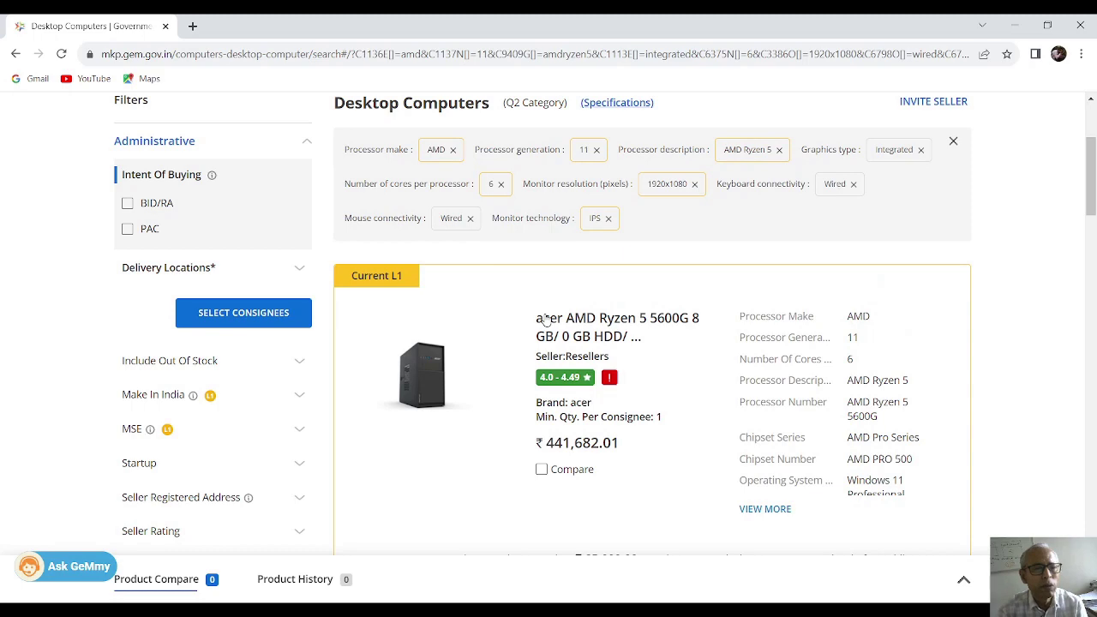
Filter the desktop computers by an on-site OEM warranty of 3 years
scroll(545, 319, "down", 6)
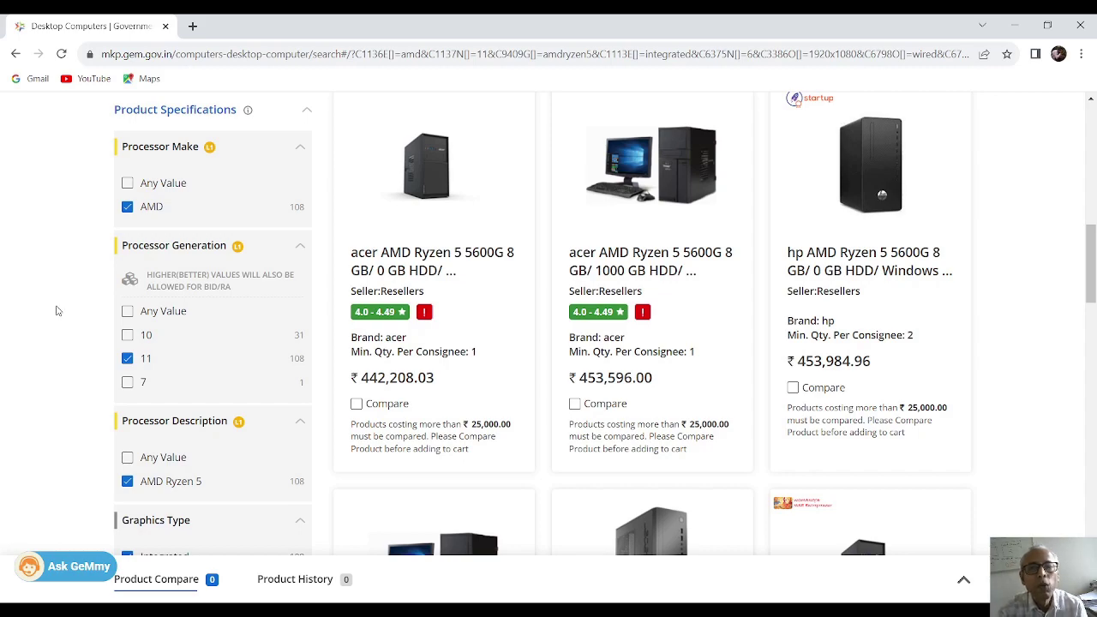
scroll(56, 310, "down", 6)
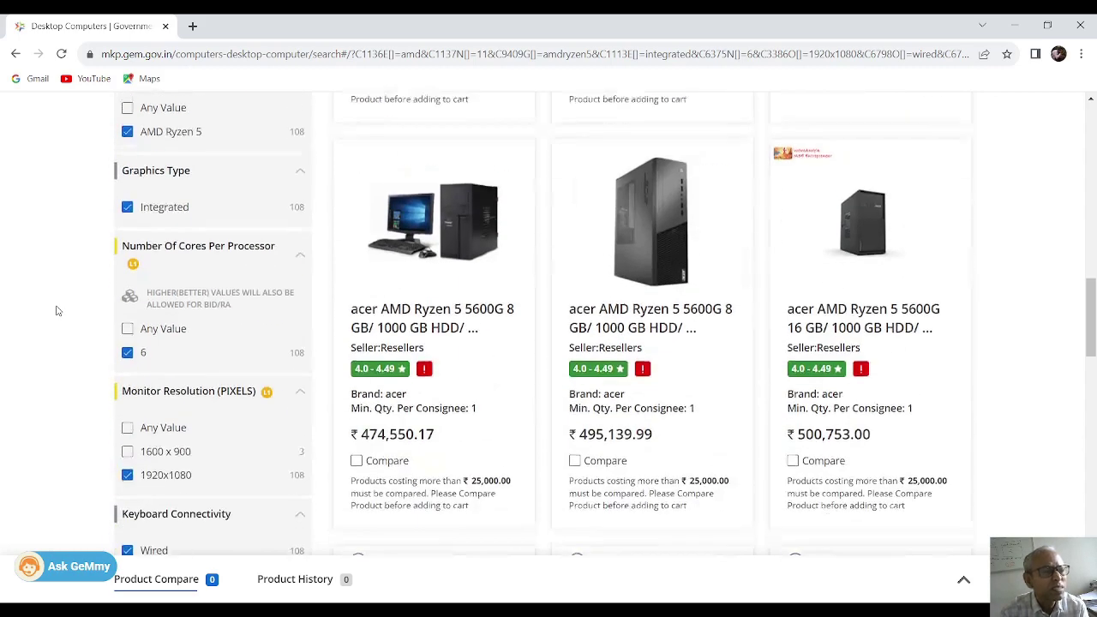
scroll(57, 310, "down", 5)
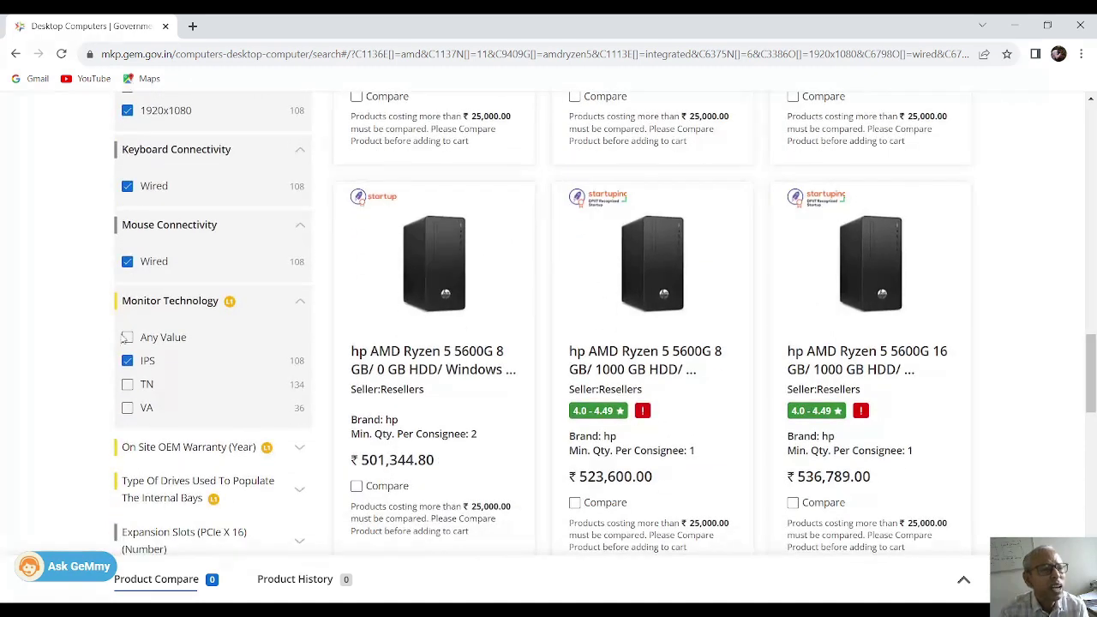
left_click(213, 237)
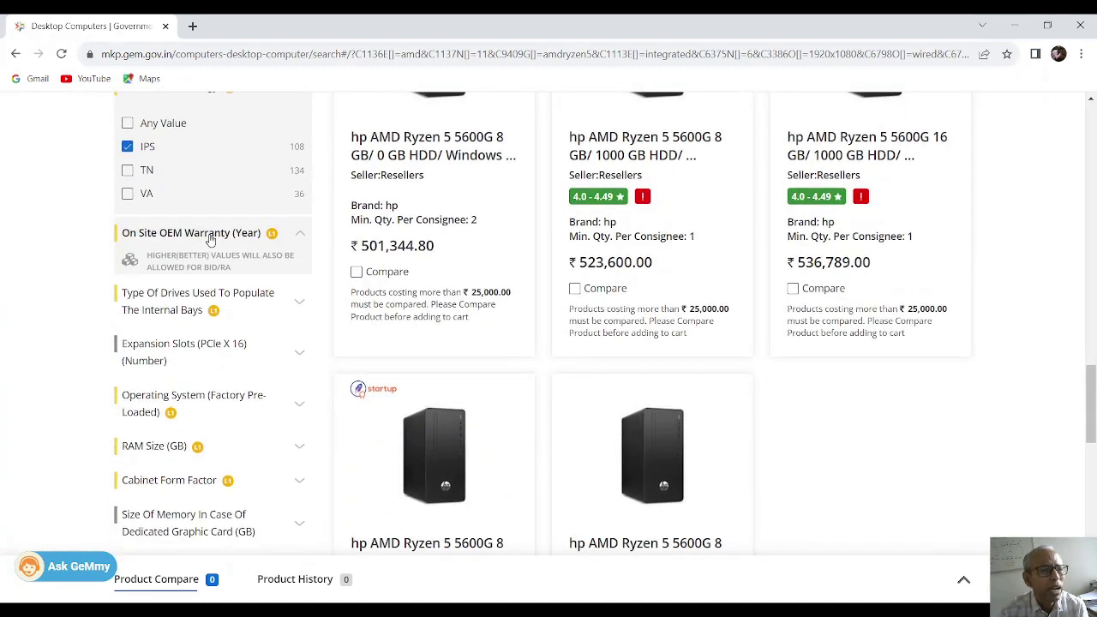
left_click(126, 346)
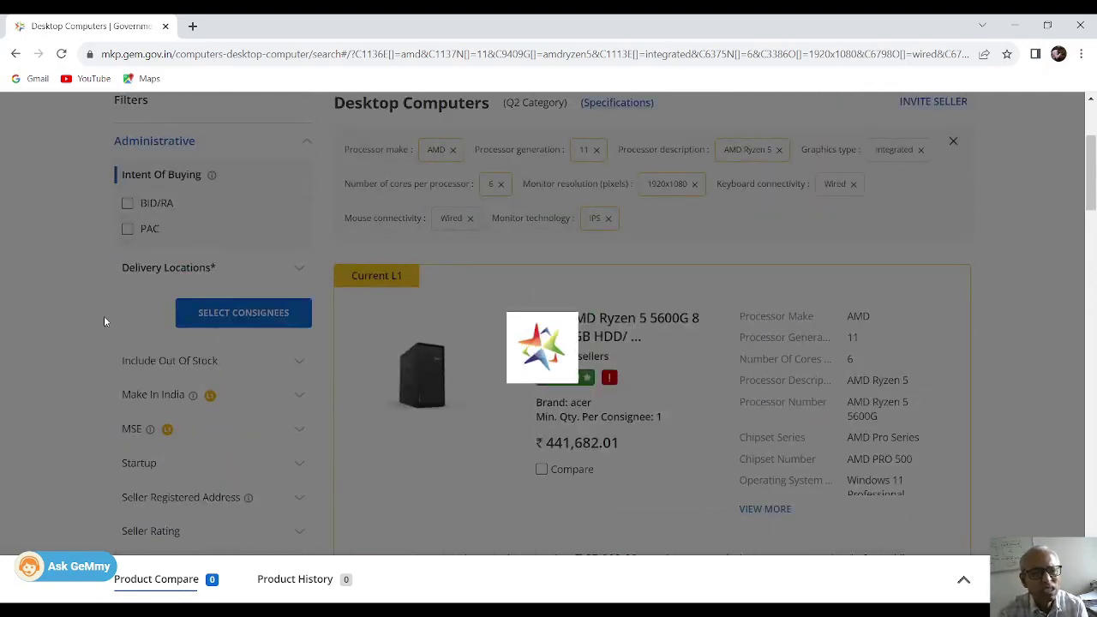
Filter the desktop computers by a RAM size of 8 GB
scroll(104, 321, "down", 15)
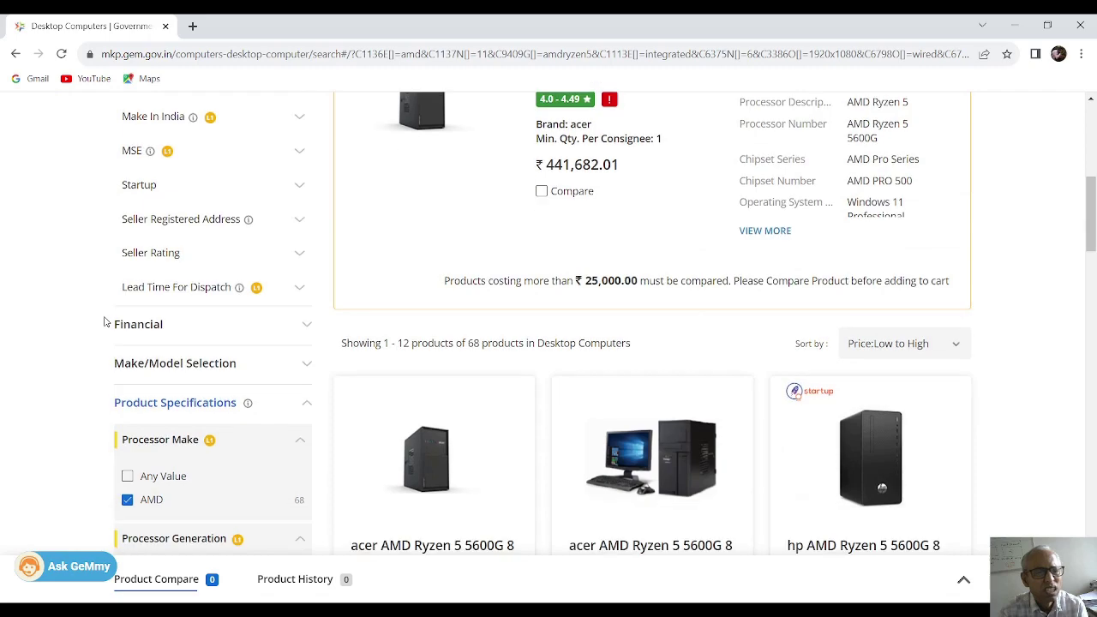
scroll(104, 321, "down", 5)
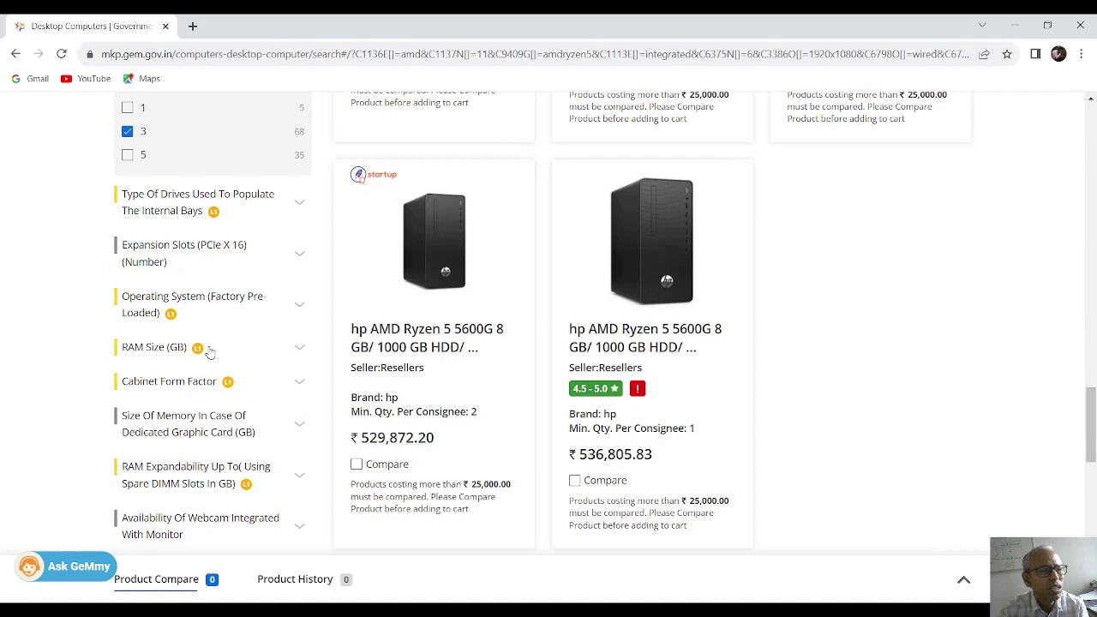
left_click(170, 351)
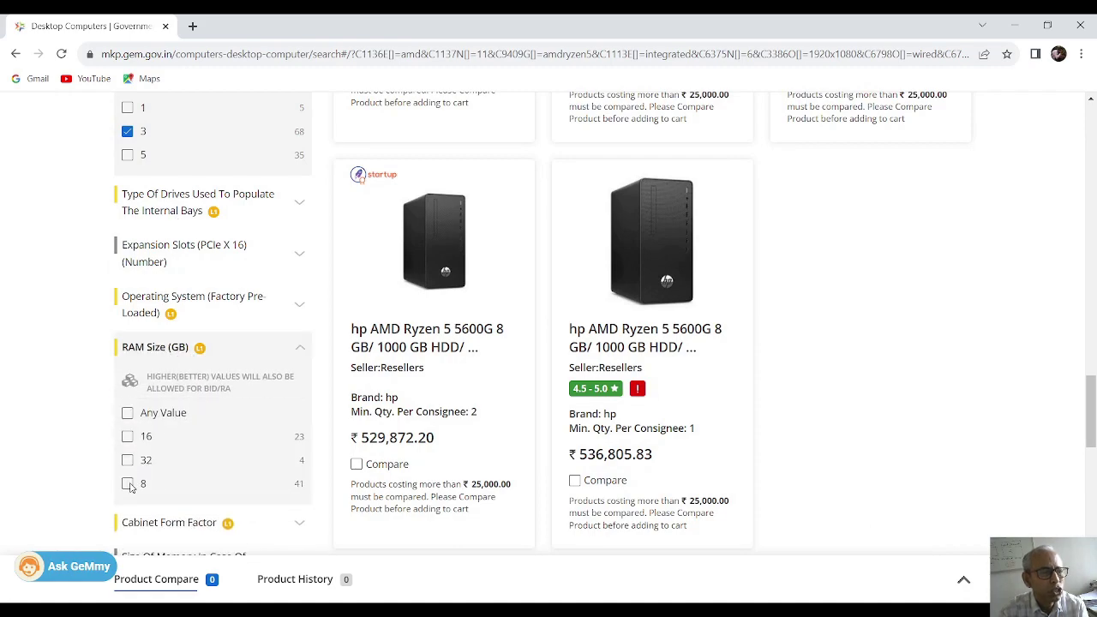
left_click(127, 484)
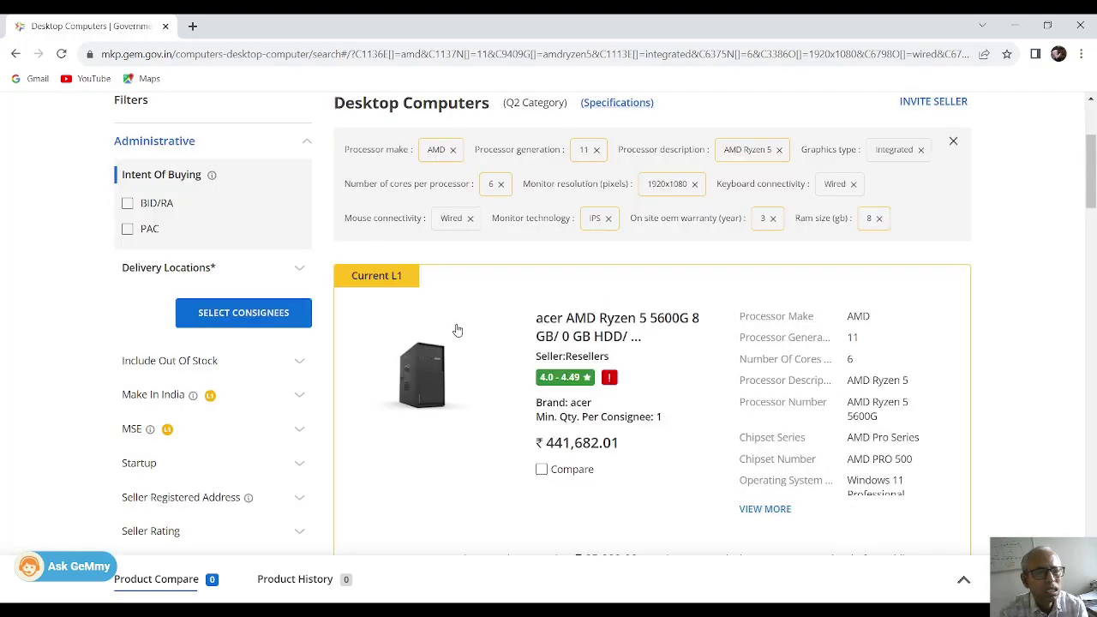
Add 16 GB to the RAM size filter of the desktop computers
scroll(456, 330, "down", 5)
scroll(456, 330, "down", 10)
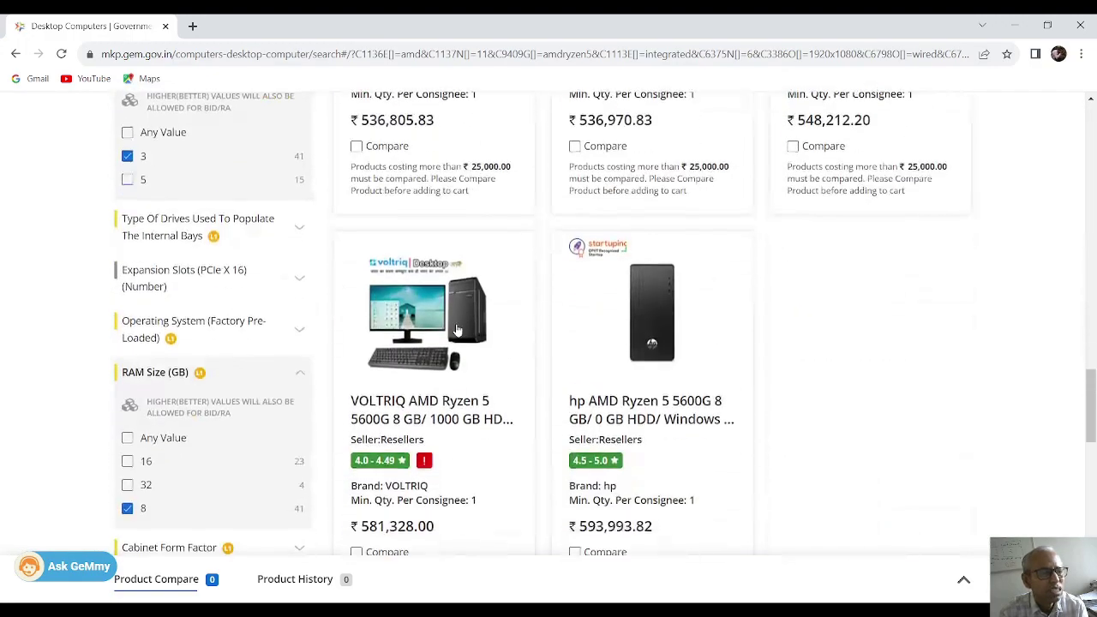
scroll(456, 330, "down", 1)
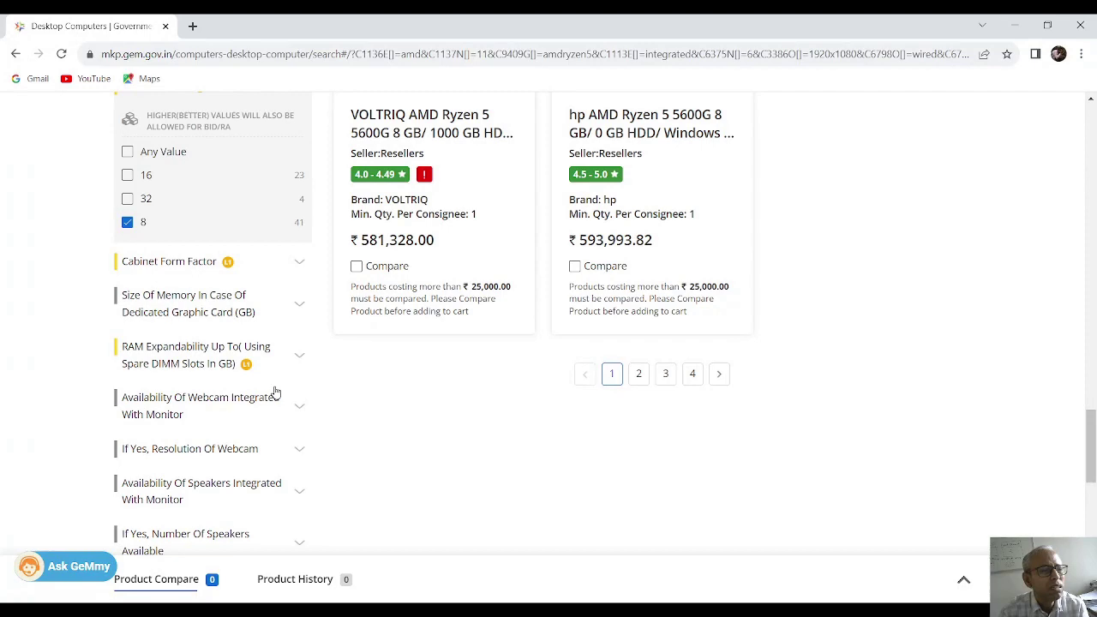
left_click(128, 175)
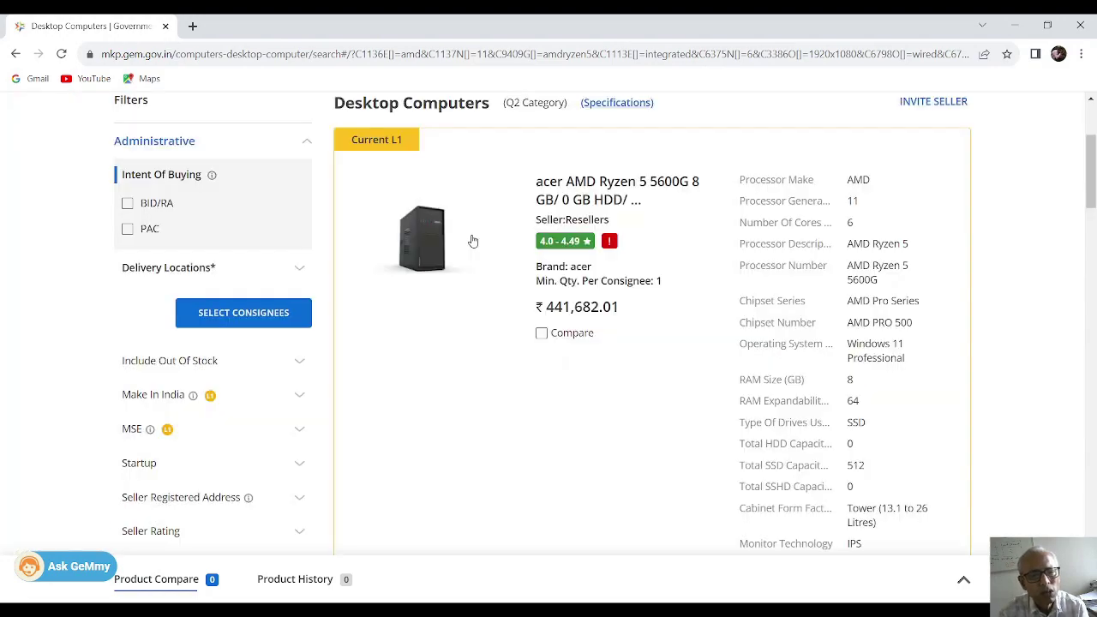
Remove the 8 GB option from the RAM size filter
scroll(472, 239, "down", 5)
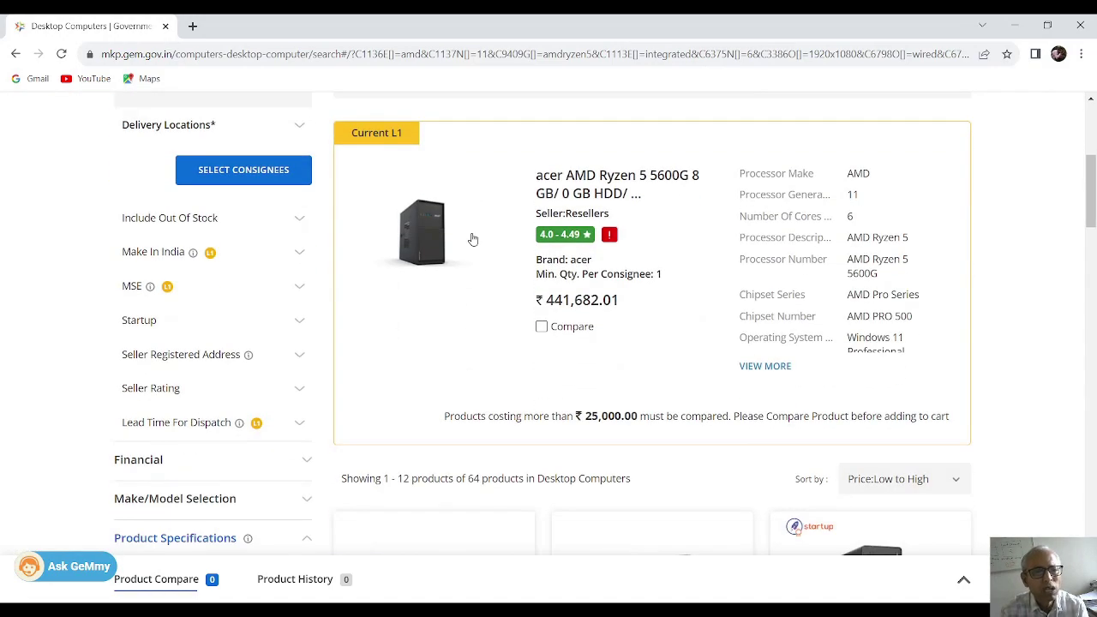
scroll(471, 239, "down", 3)
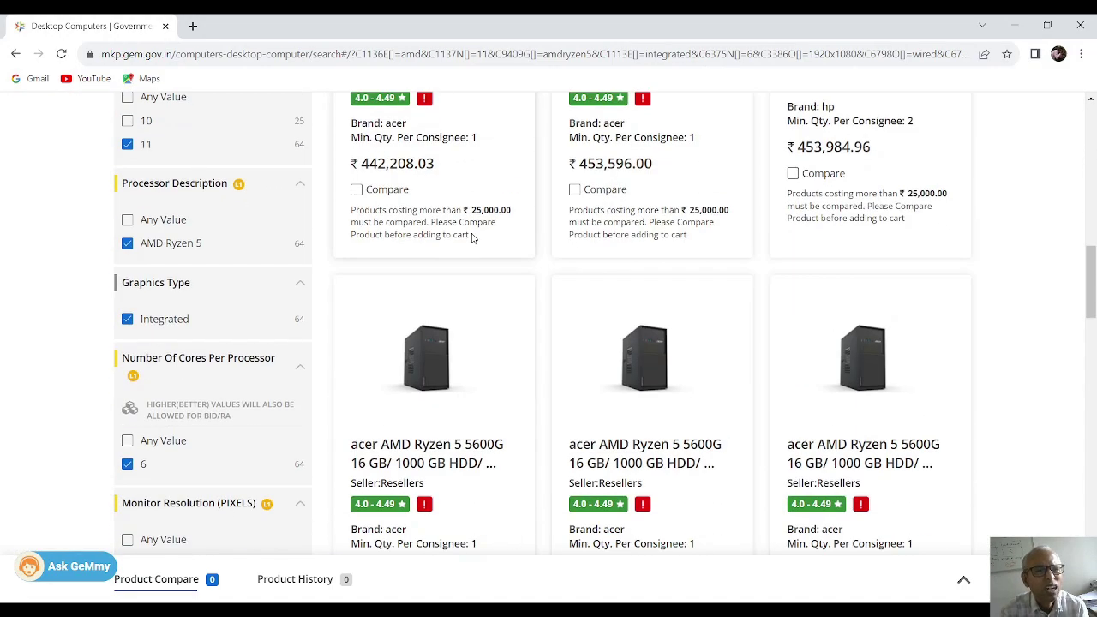
scroll(471, 239, "down", 10)
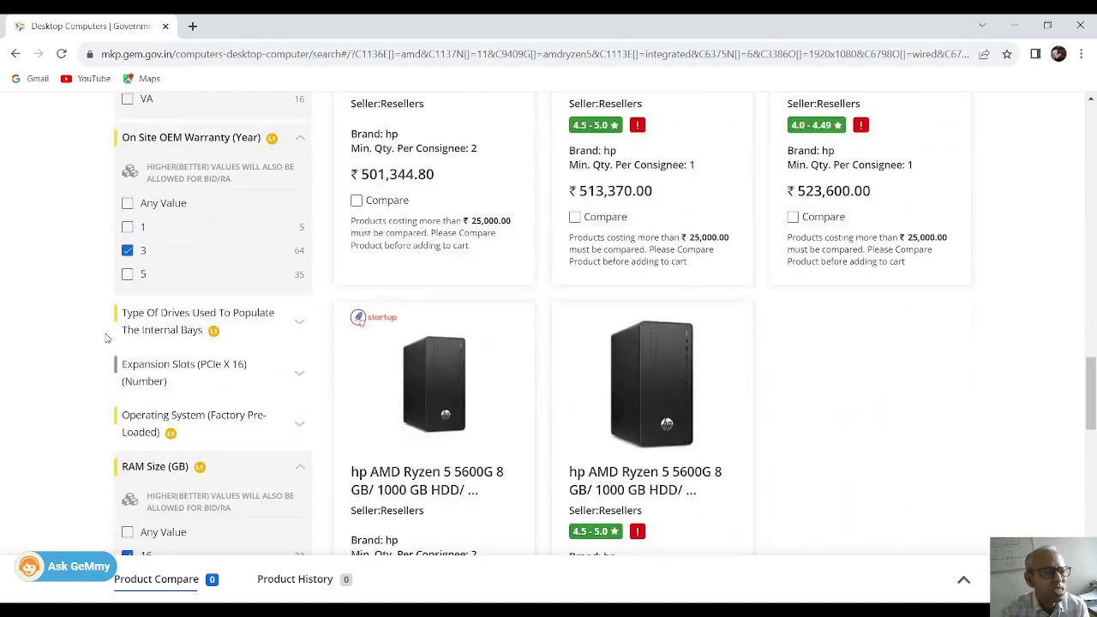
scroll(106, 338, "down", 4)
left_click(127, 317)
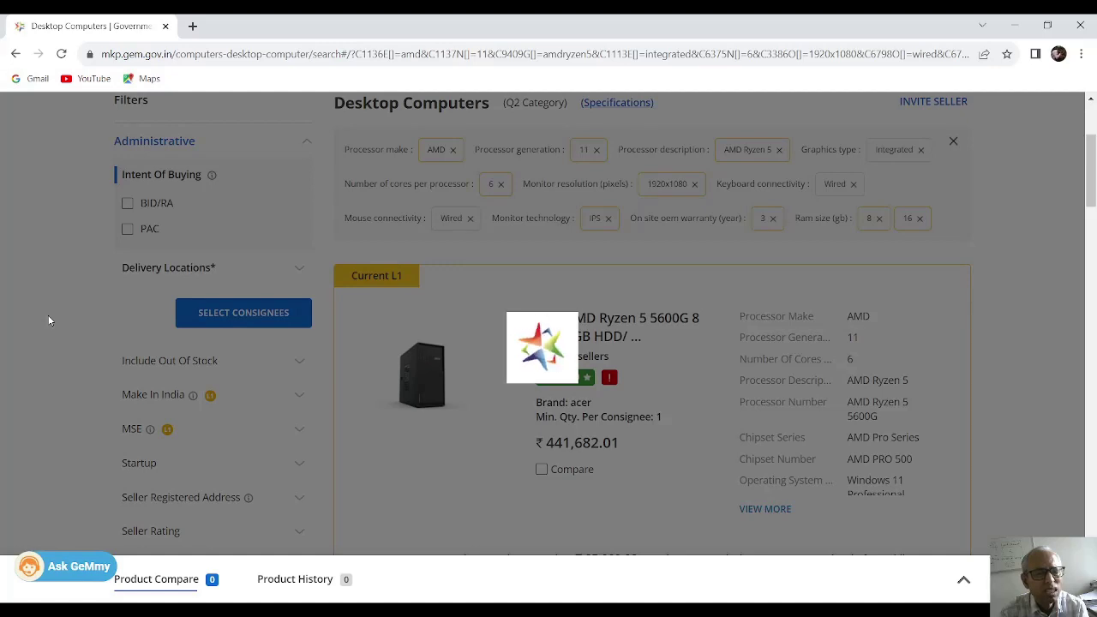
Filter the desktop computers by a total SSD capacity of 512 GB
scroll(51, 319, "down", 2)
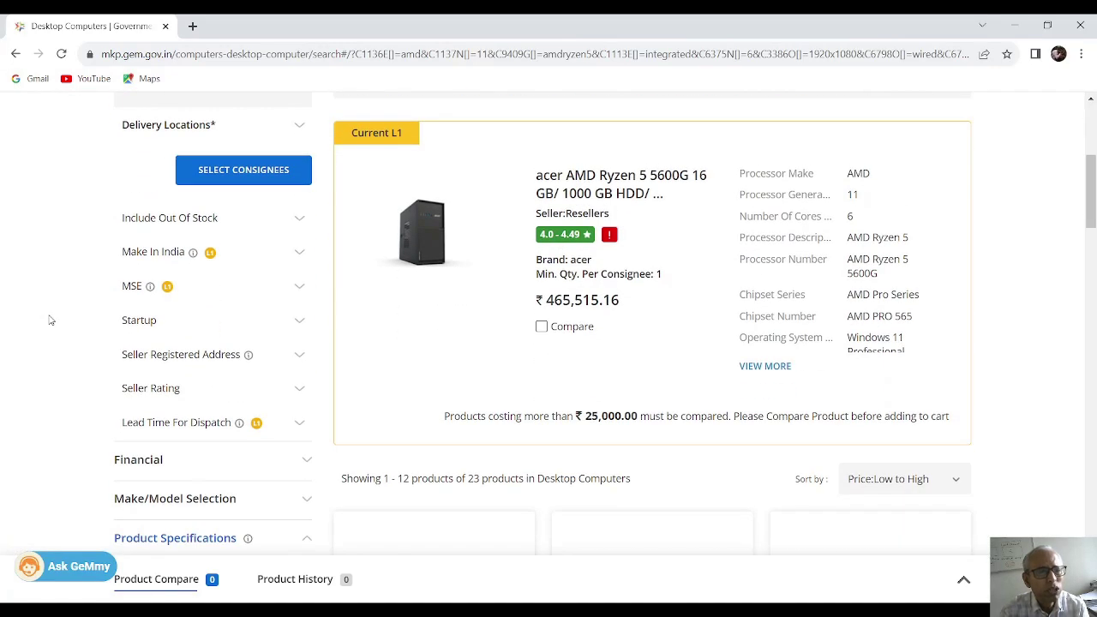
scroll(50, 317, "down", 2)
scroll(50, 317, "down", 8)
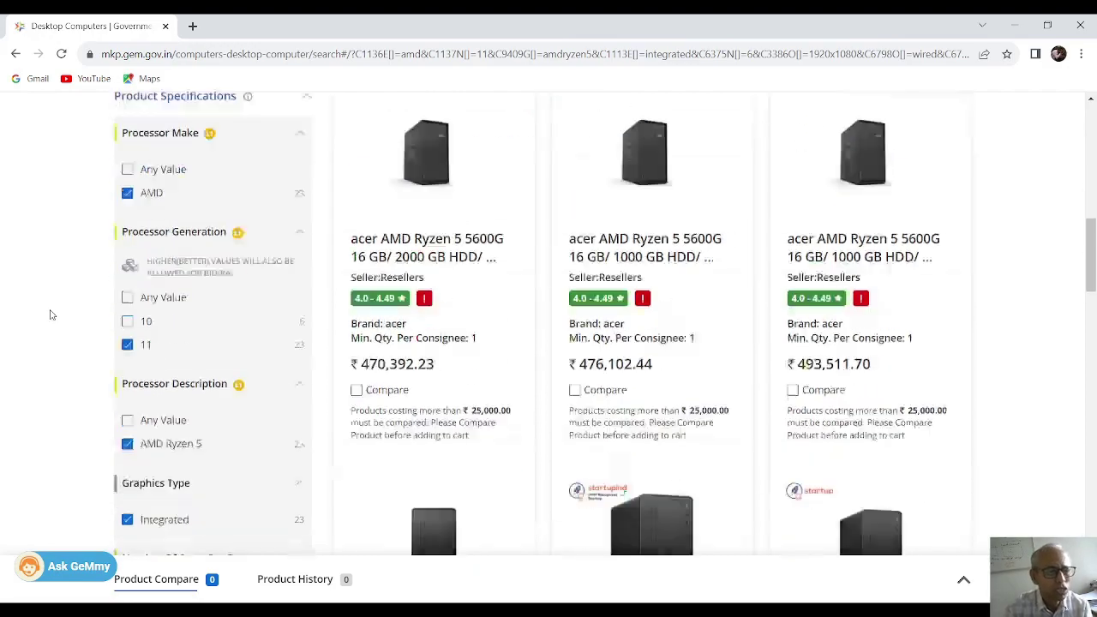
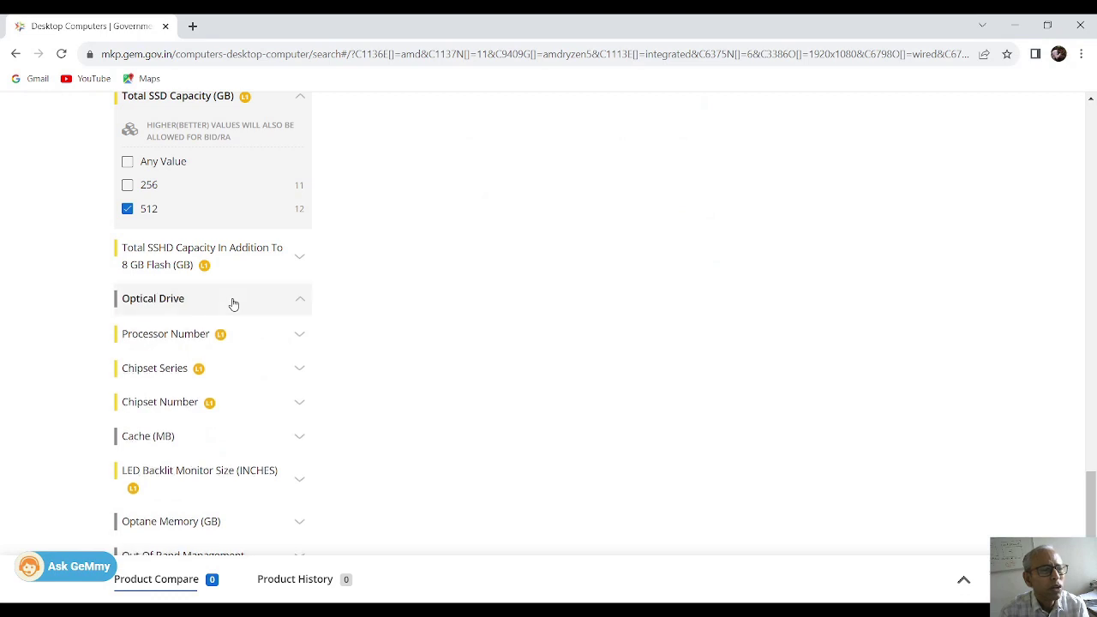
Collapse the optical drive filter and restrict the processor number to AMD Ryzen 5 5600G
left_click(233, 301)
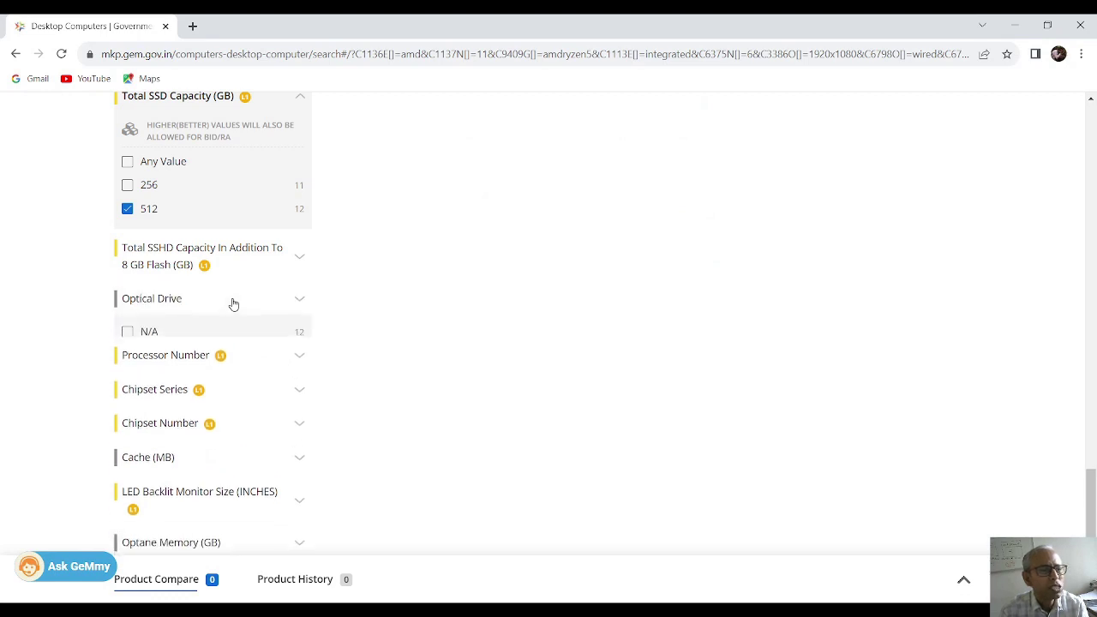
left_click(260, 336)
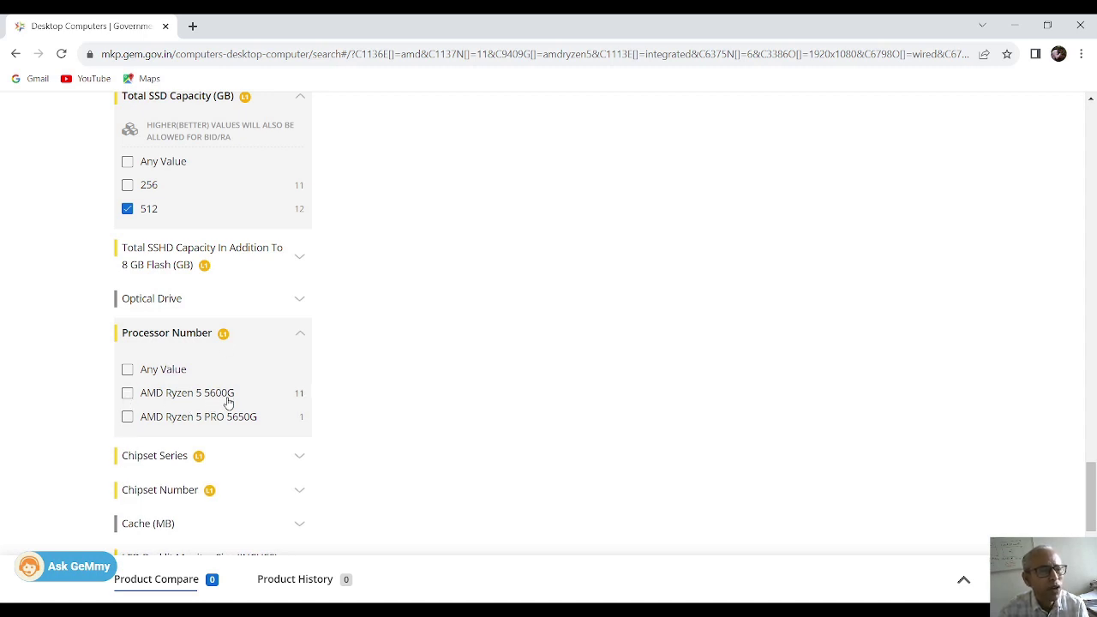
left_click(127, 393)
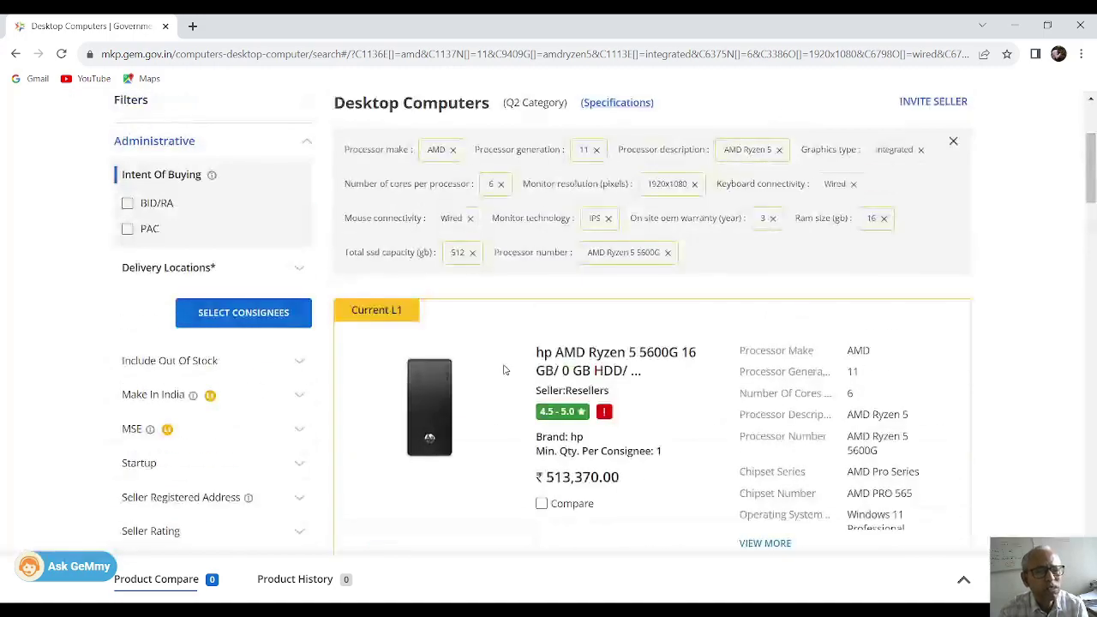
Add AMD Ryzen 5 PRO 5650G to the processor number filter of the desktop computers
scroll(502, 365, "down", 3)
scroll(488, 386, "down", 10)
scroll(489, 389, "down", 10)
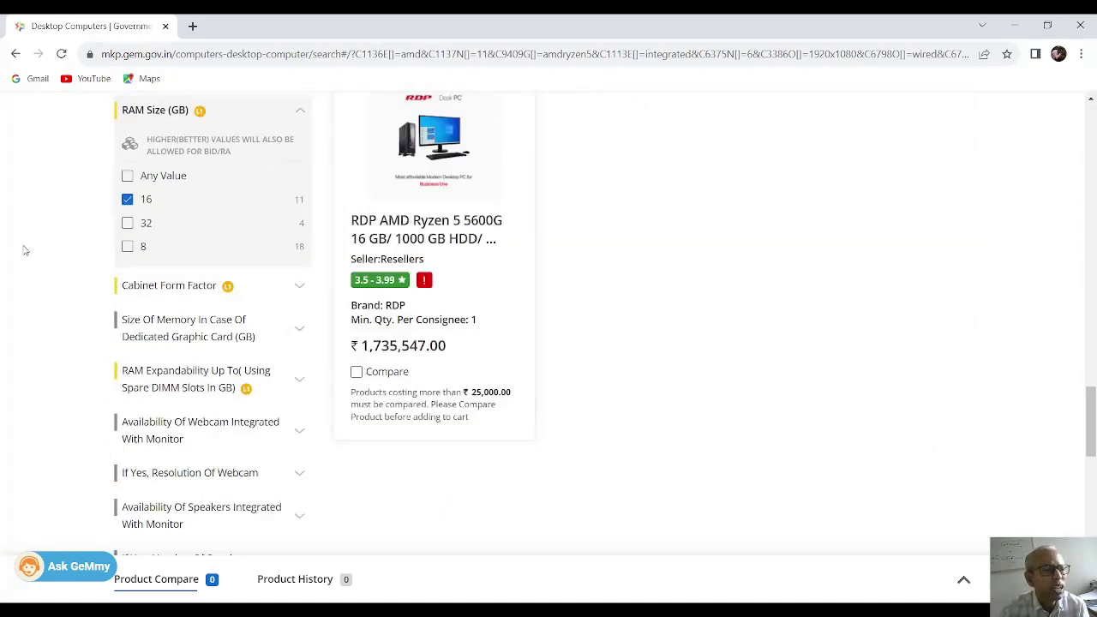
scroll(126, 334, "down", 6)
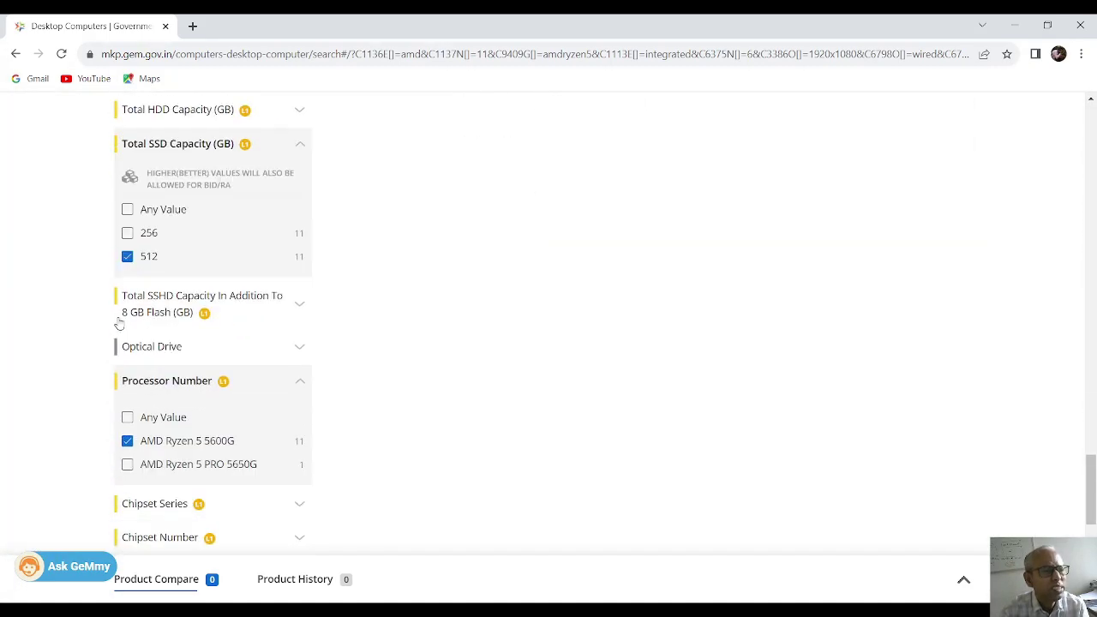
scroll(100, 365, "down", 2)
left_click(127, 321)
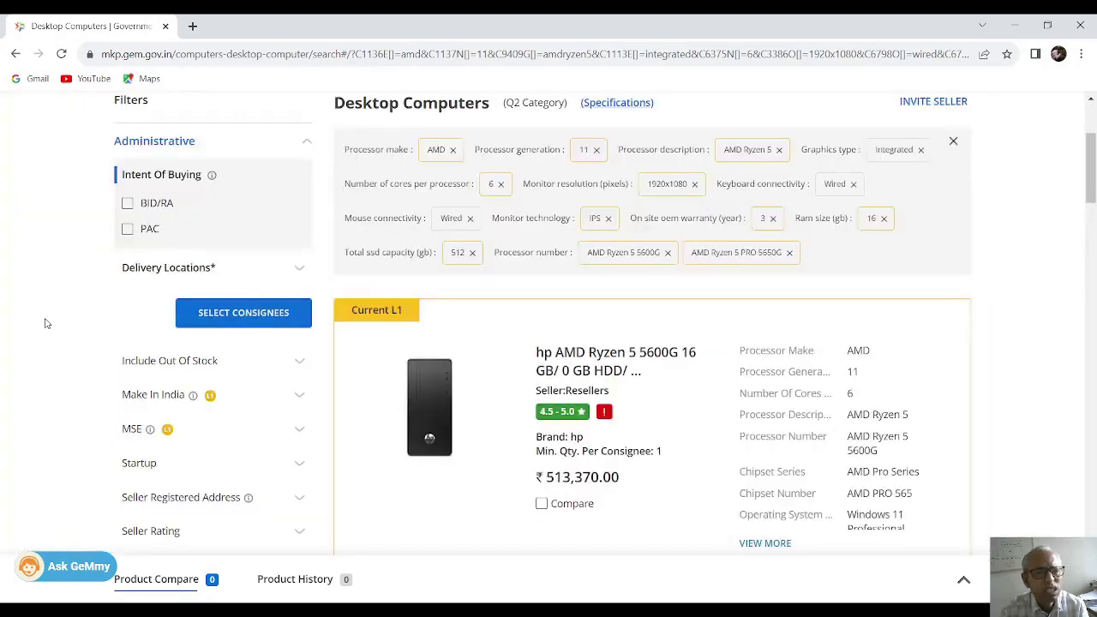
Add the 8 GB option back to the RAM size filter alongside 16 GB
scroll(47, 323, "down", 10)
scroll(47, 321, "down", 5)
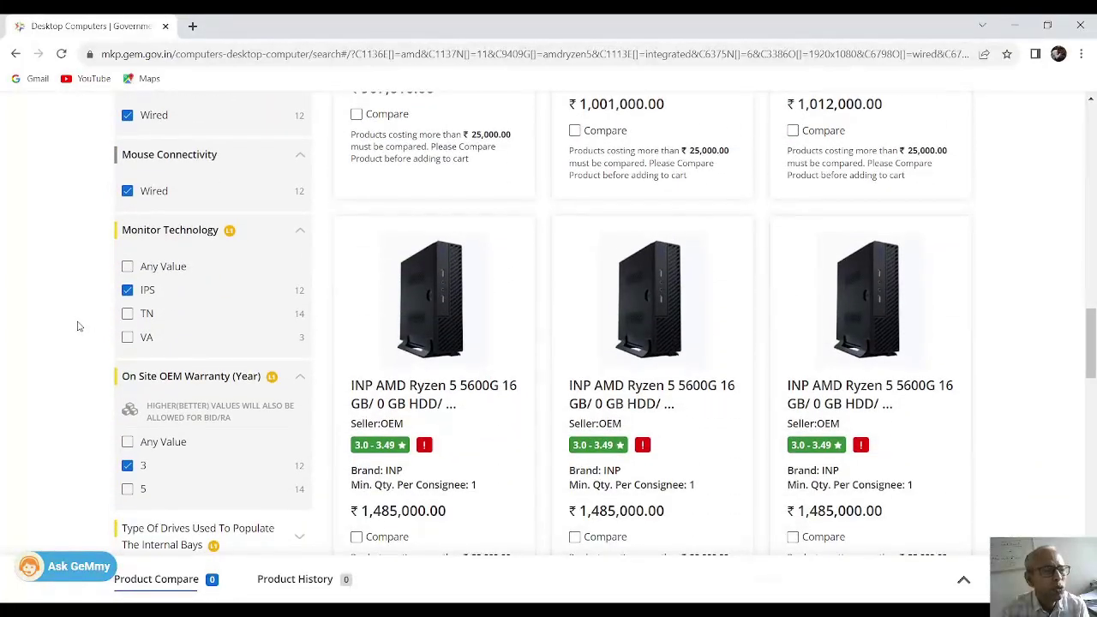
scroll(77, 323, "up", 5)
scroll(98, 309, "down", 7)
scroll(97, 306, "down", 3)
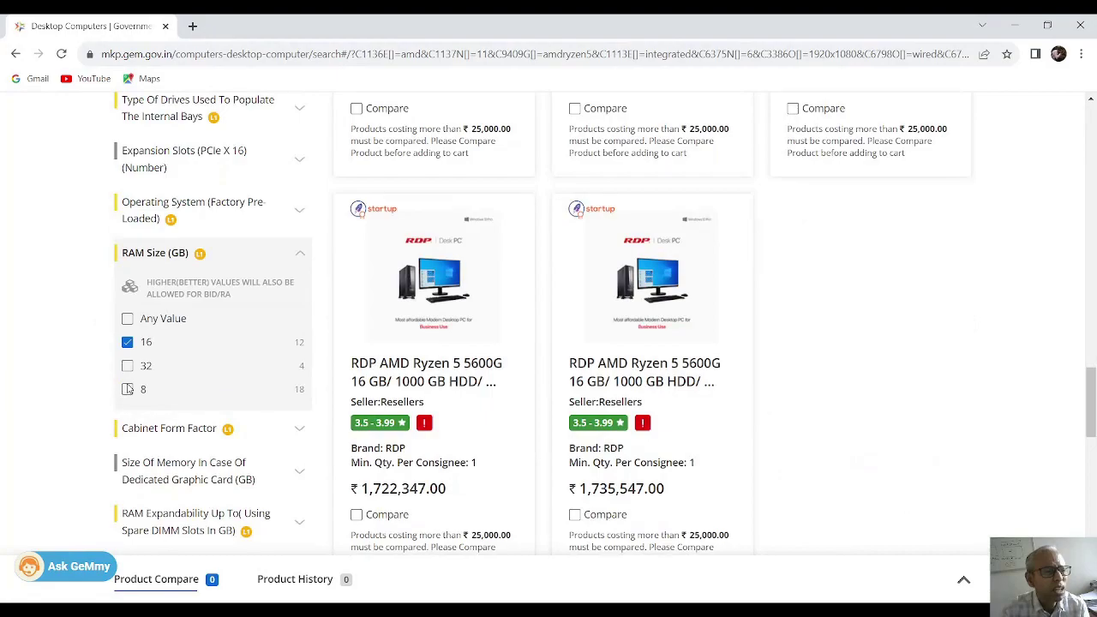
left_click(127, 389)
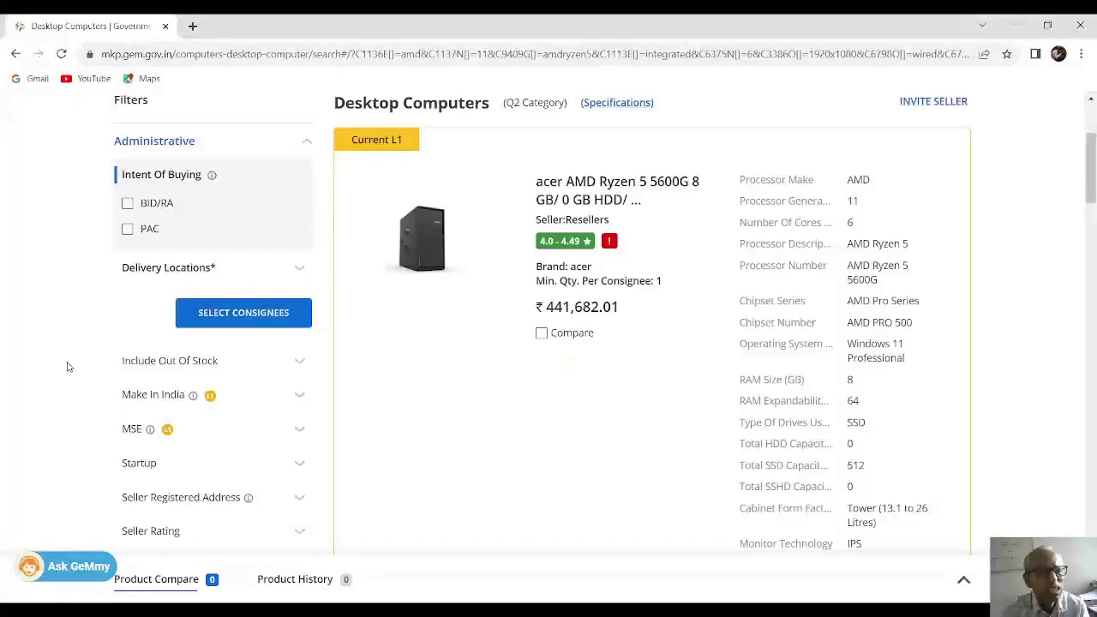
Expand the chipset series filter and restrict it to AMD Pro Series
scroll(68, 360, "down", 15)
scroll(70, 353, "down", 8)
scroll(69, 353, "up", 3)
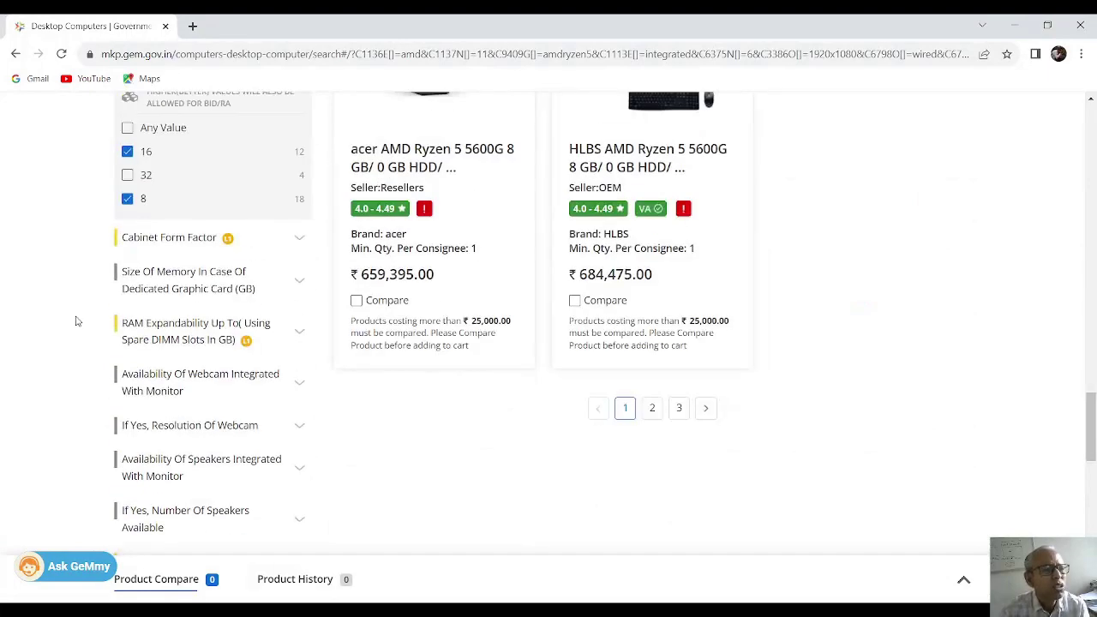
scroll(126, 240, "down", 8)
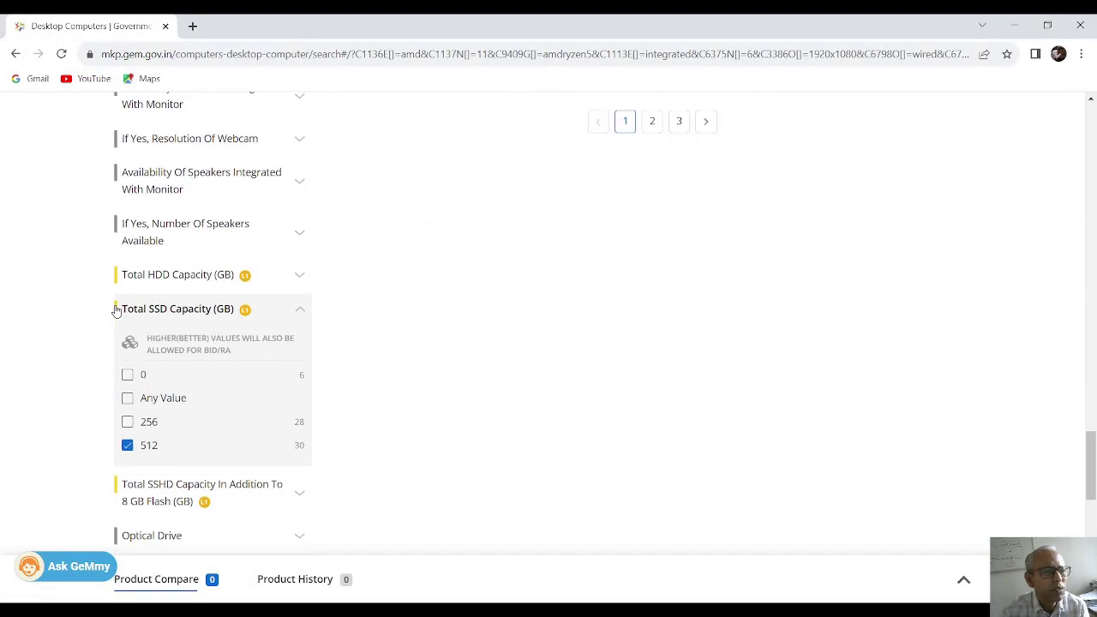
left_click(183, 271)
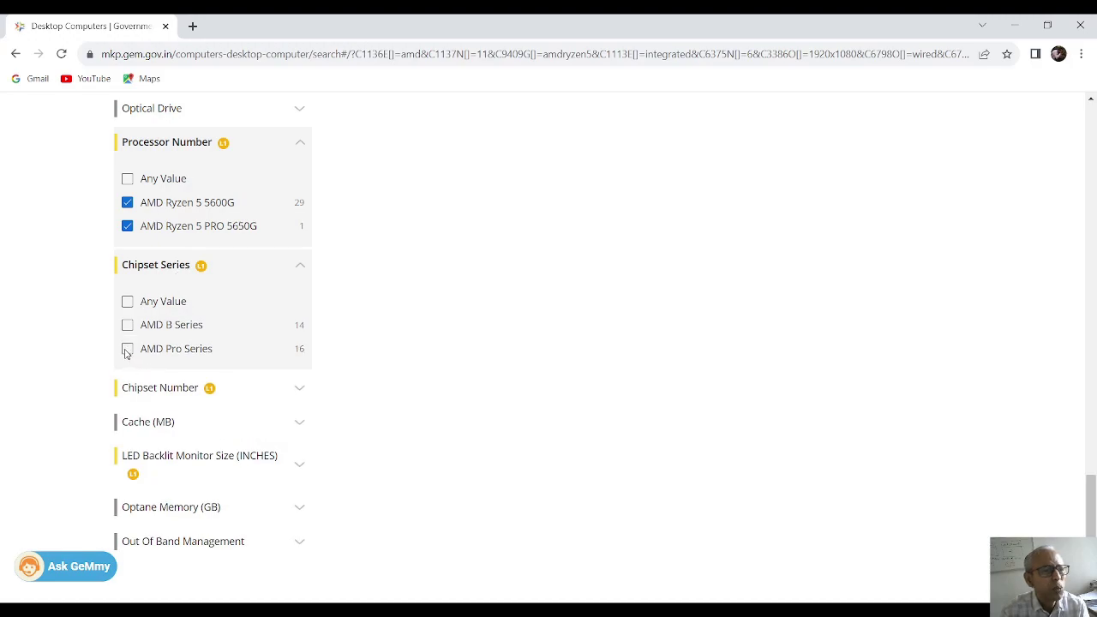
left_click(127, 350)
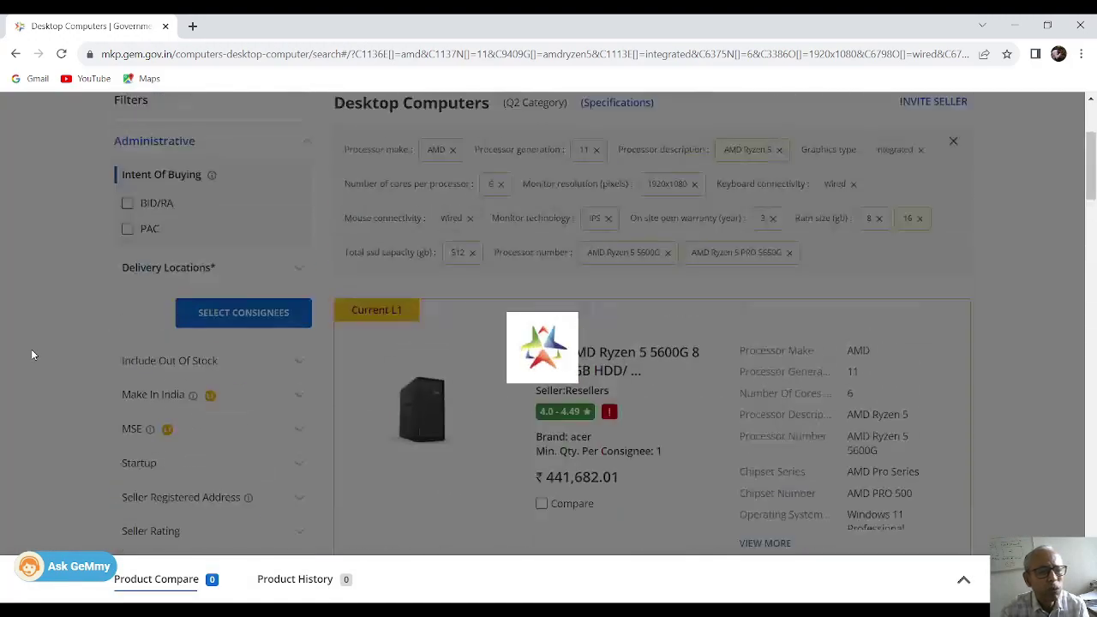
Expand the chipset number filter and restrict it to AMD PRO 565
scroll(34, 355, "down", 20)
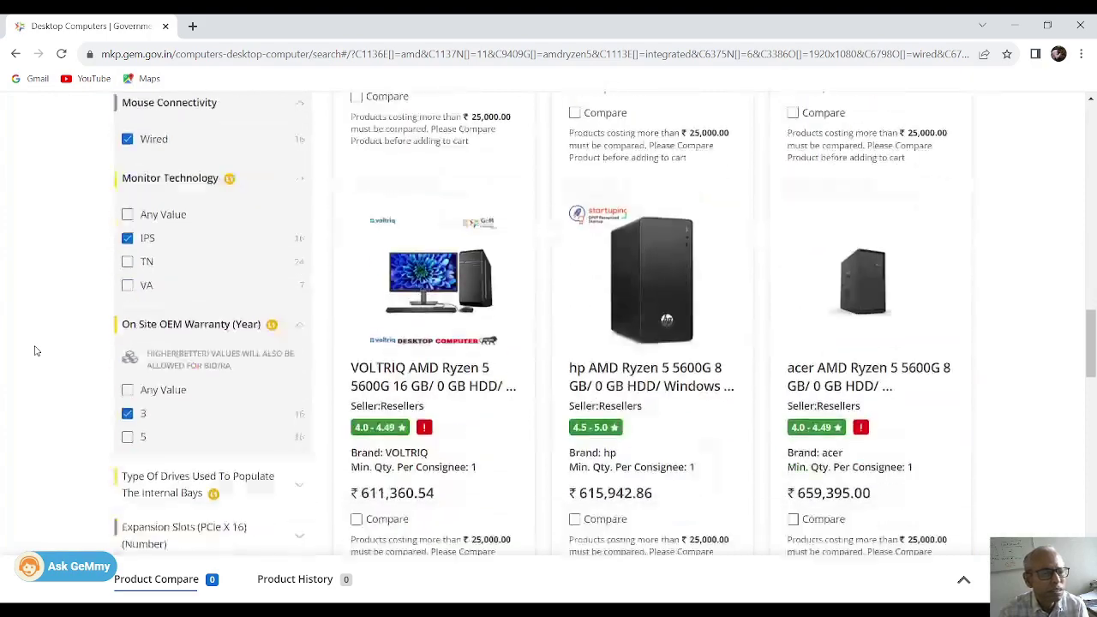
scroll(37, 349, "down", 8)
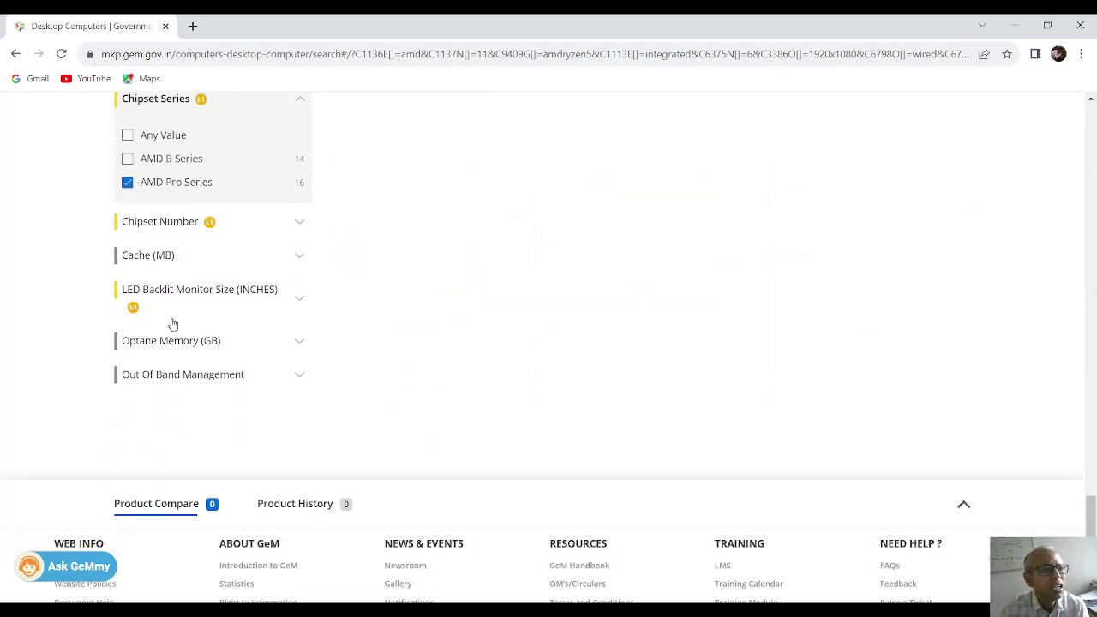
left_click(171, 227)
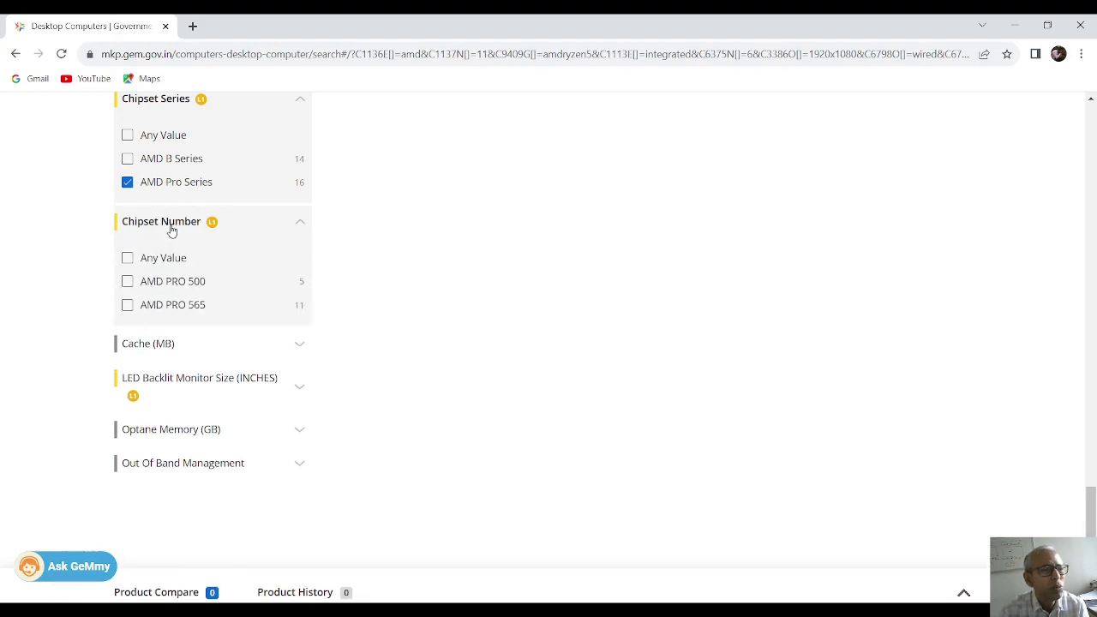
left_click(126, 305)
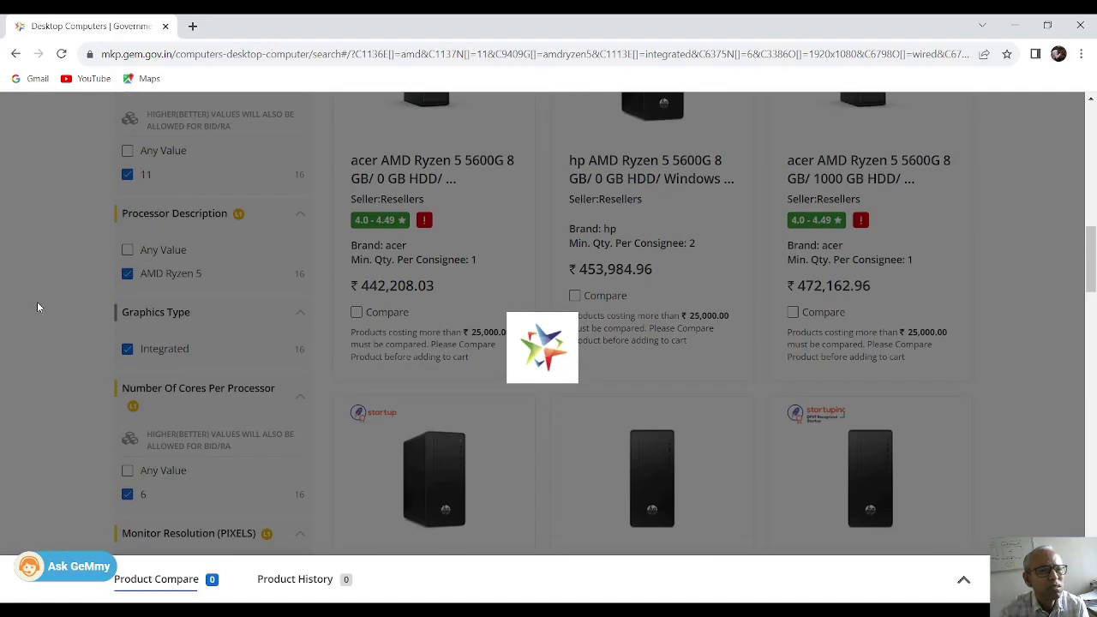
Review the filtered desktop computers, the current L1 offer and the remaining specification filters
scroll(37, 307, "down", 3)
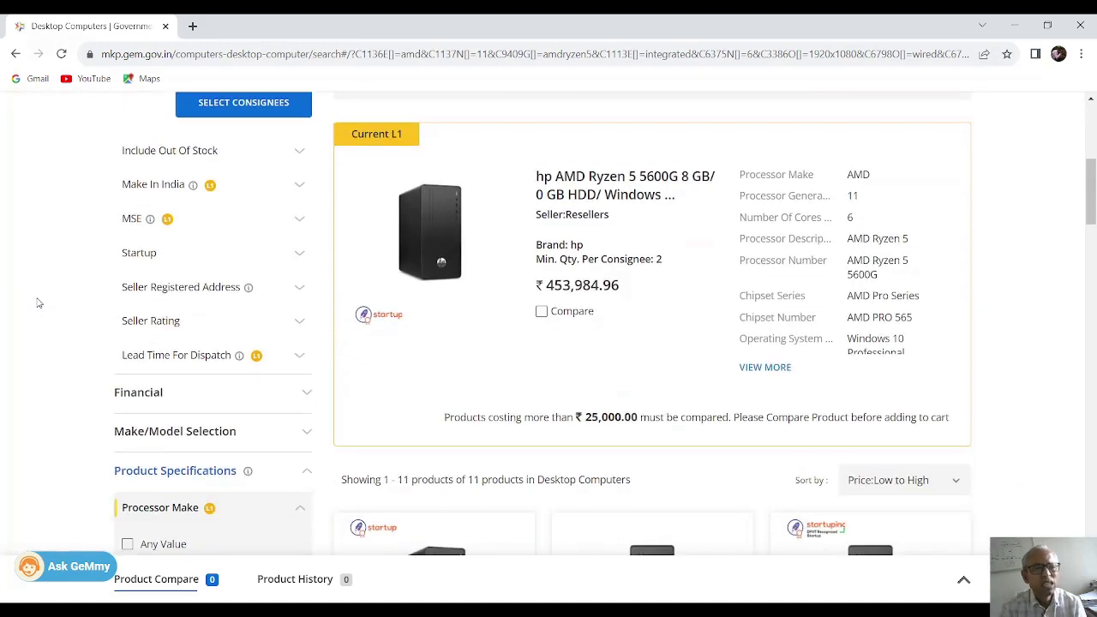
scroll(38, 303, "up", 1)
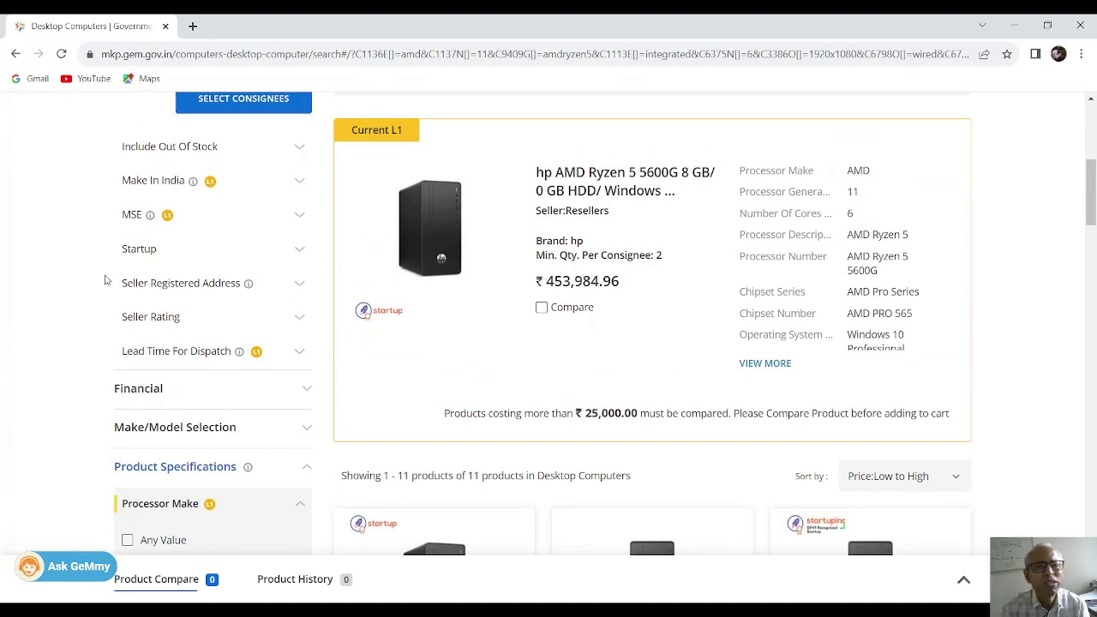
scroll(193, 338, "down", 2)
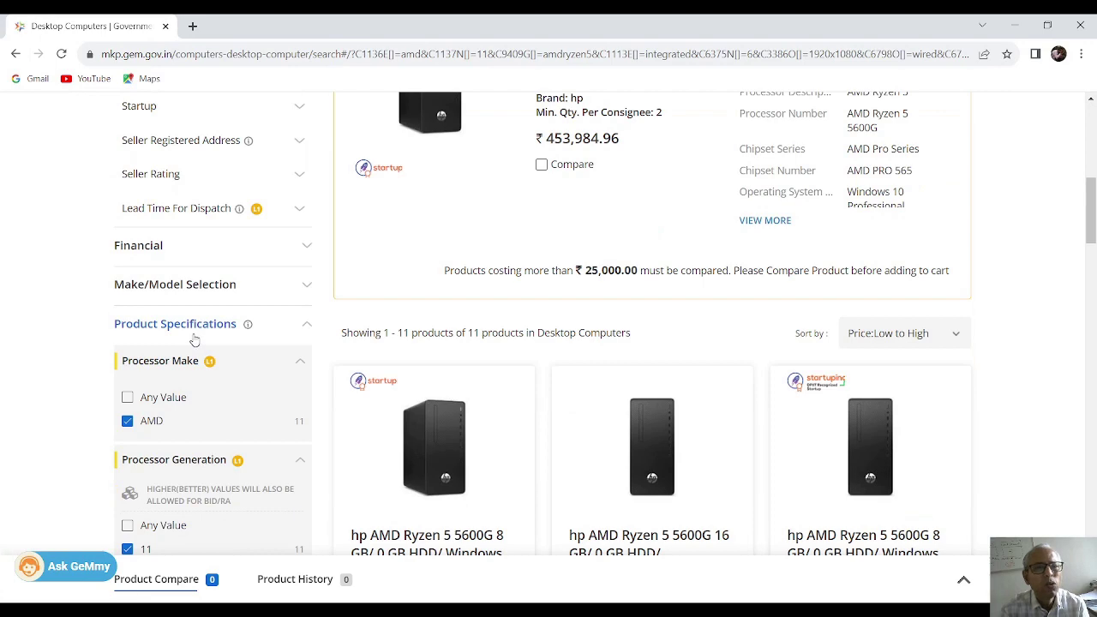
scroll(195, 340, "up", 1)
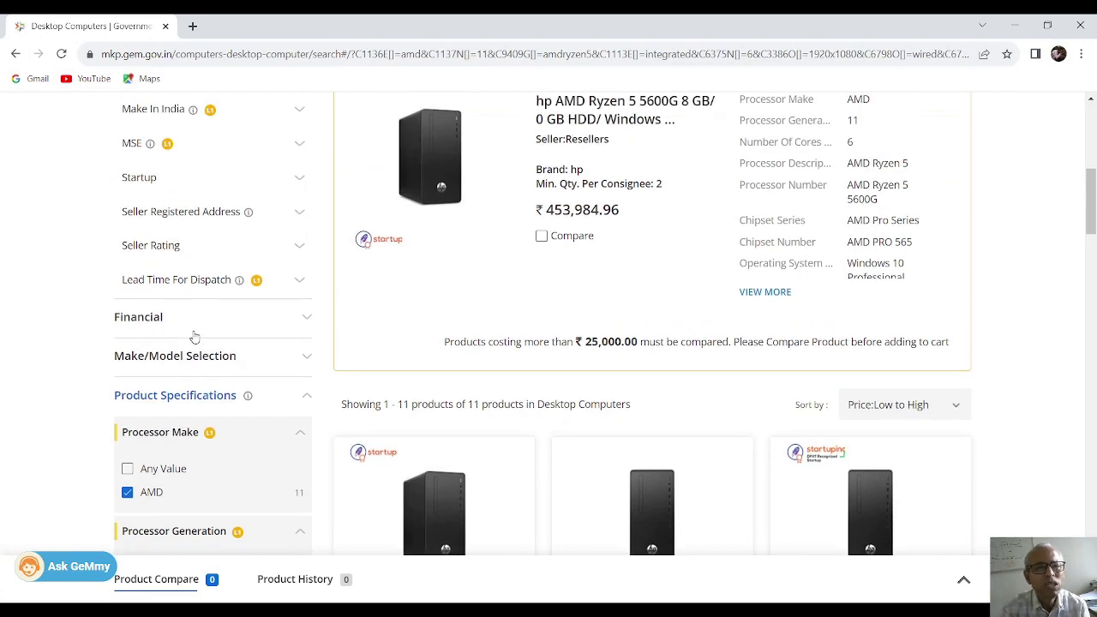
scroll(194, 334, "down", 1)
scroll(193, 334, "up", 1)
scroll(192, 332, "down", 5)
scroll(193, 332, "down", 15)
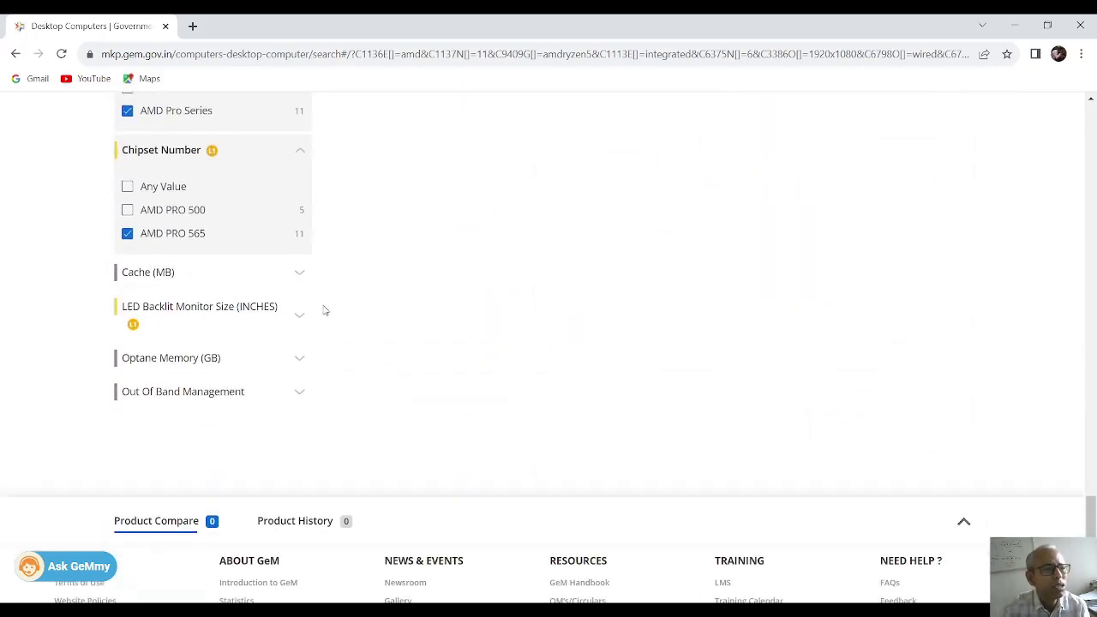
scroll(303, 302, "up", 15)
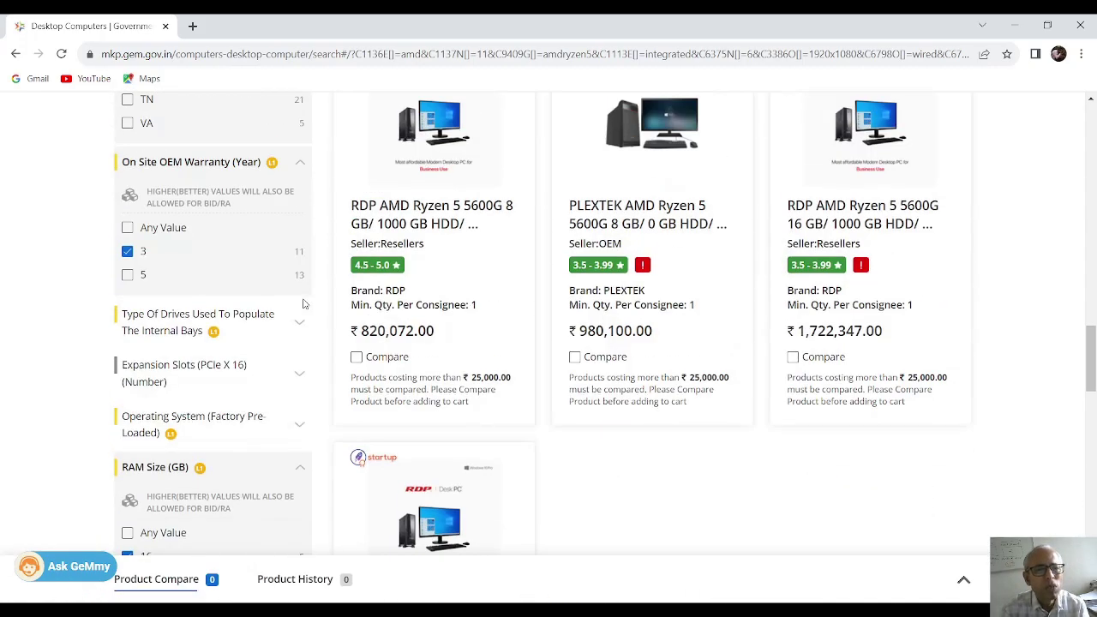
scroll(198, 191, "up", 10)
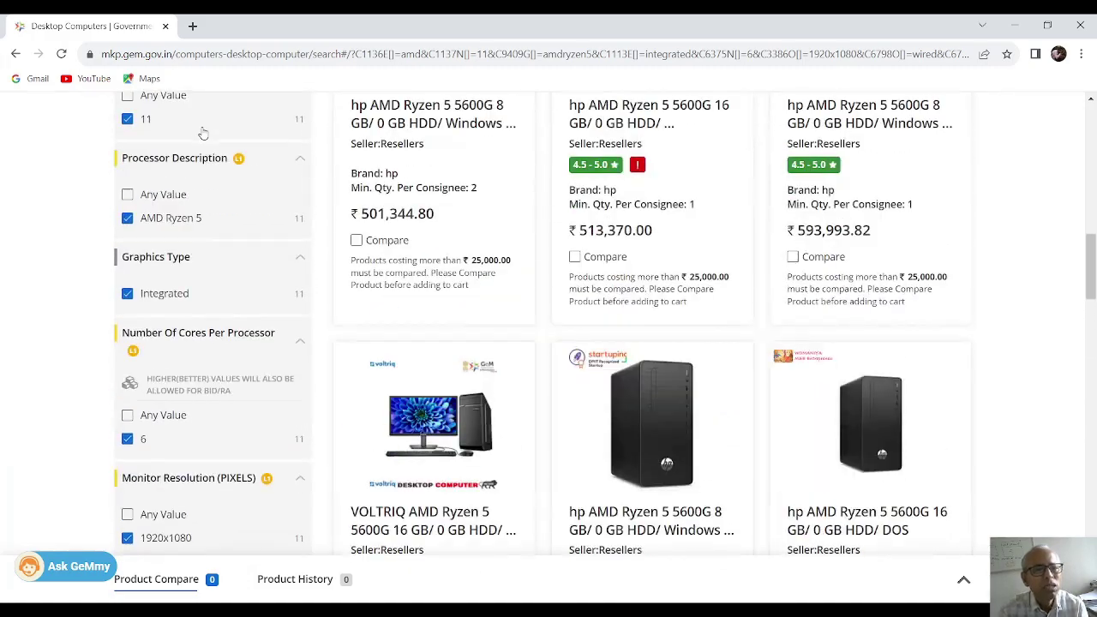
scroll(203, 133, "up", 5)
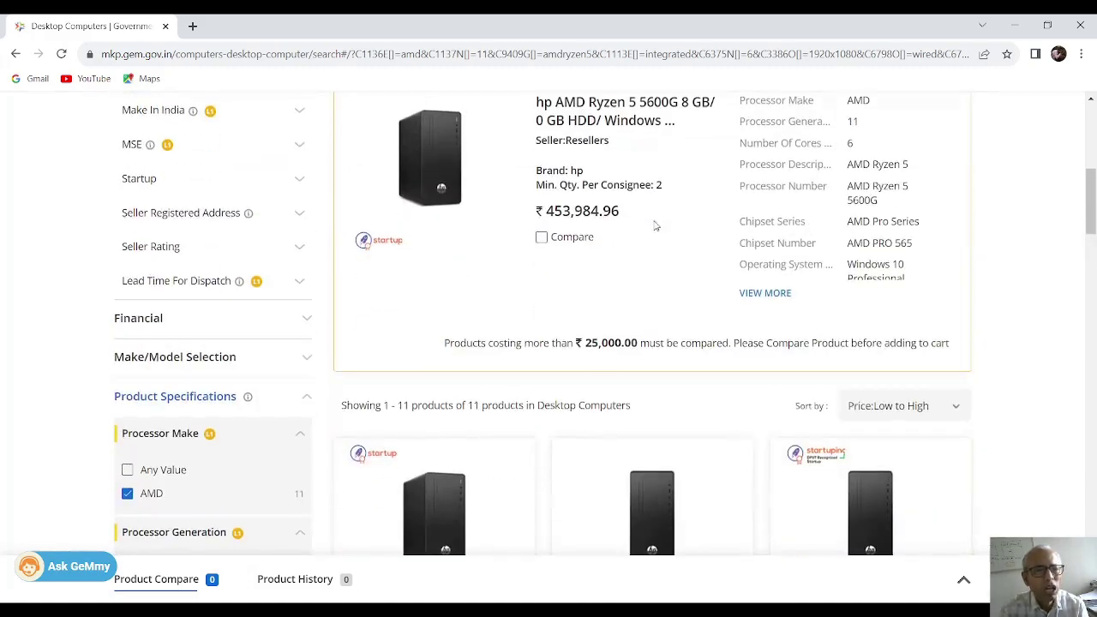
Select the current L1 hp, the VOLTRIQ 16 GB and the RDP 8 GB/1000 GB HDD desktops and compare them
left_click(541, 239)
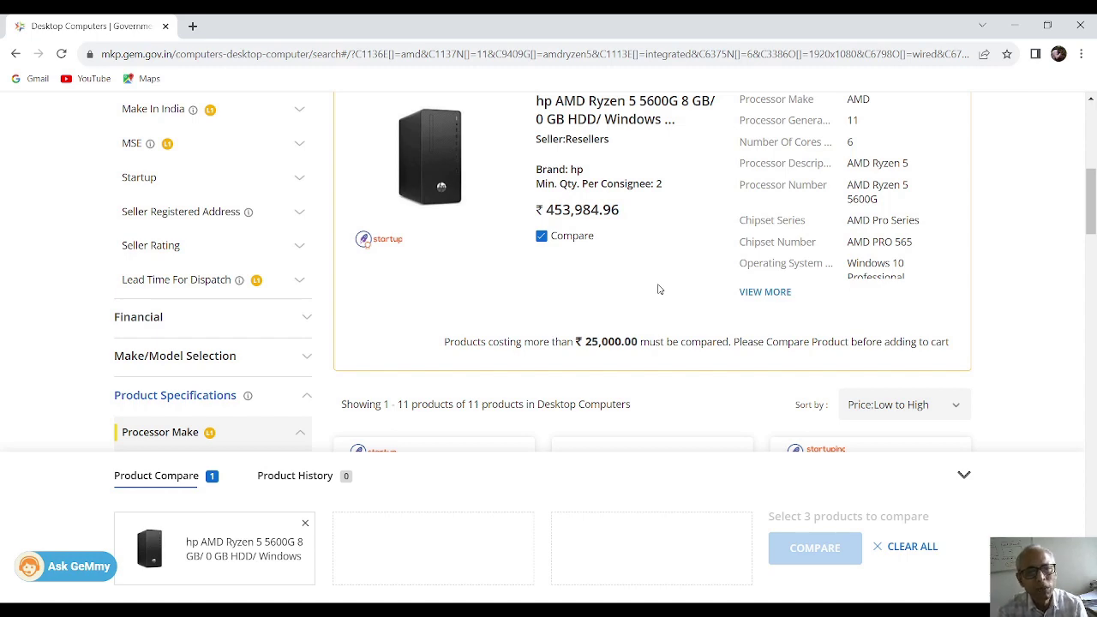
scroll(658, 288, "down", 6)
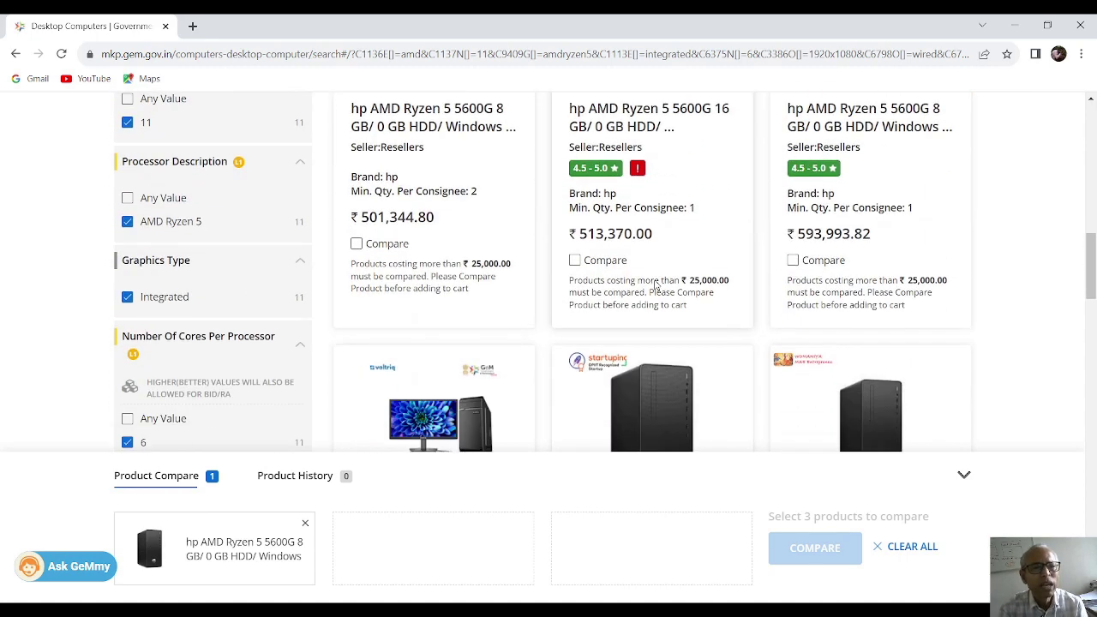
scroll(656, 280, "down", 4)
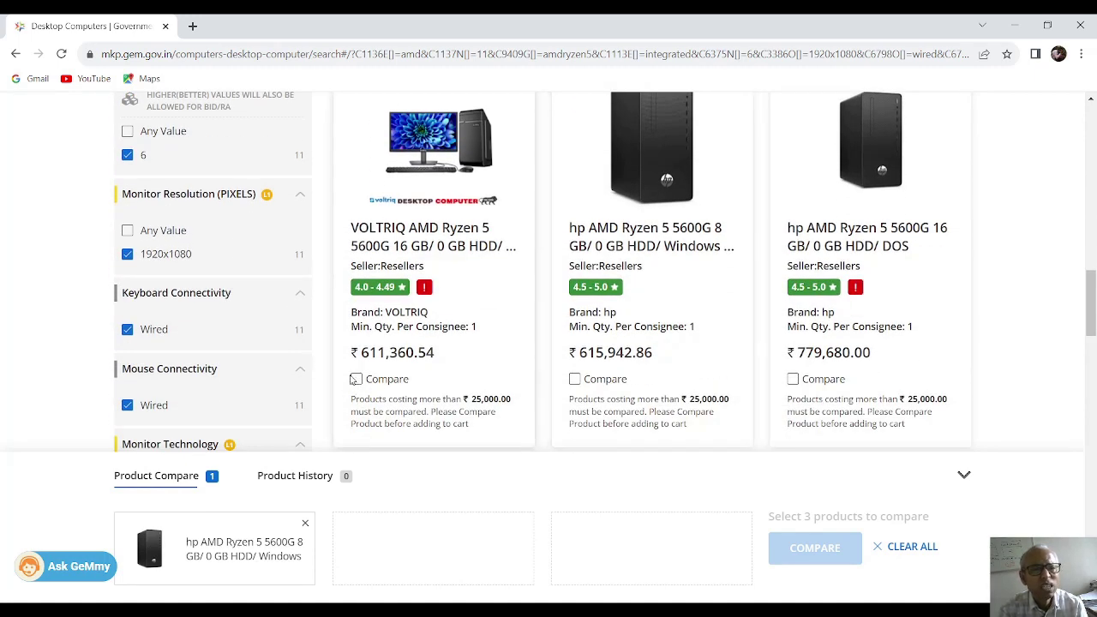
left_click(355, 379)
scroll(591, 377, "down", 4)
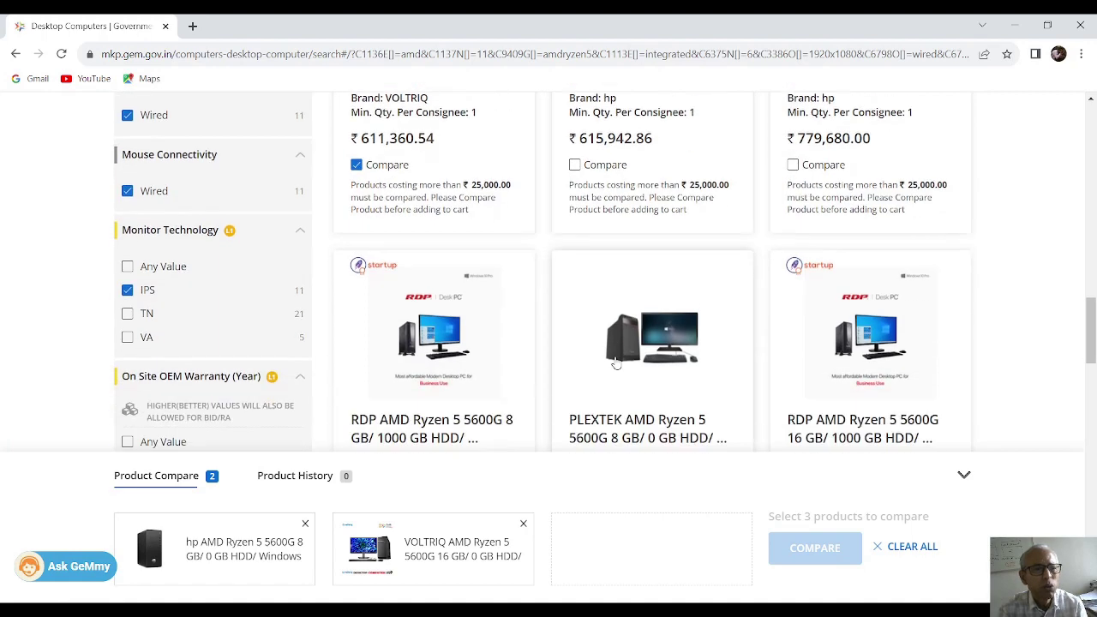
scroll(377, 355, "down", 2)
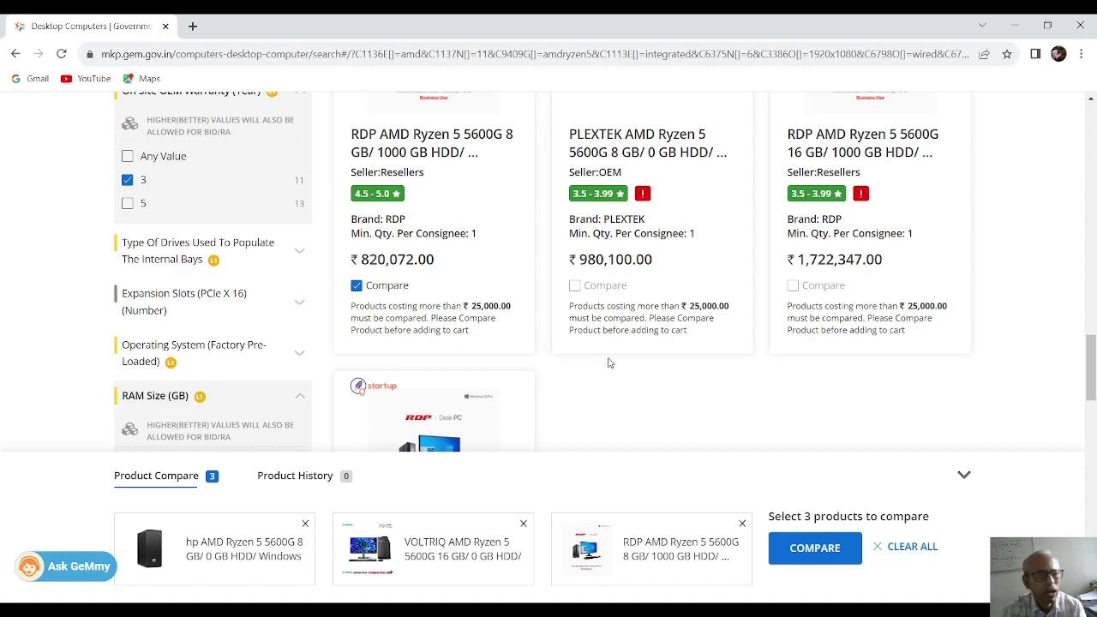
left_click(807, 554)
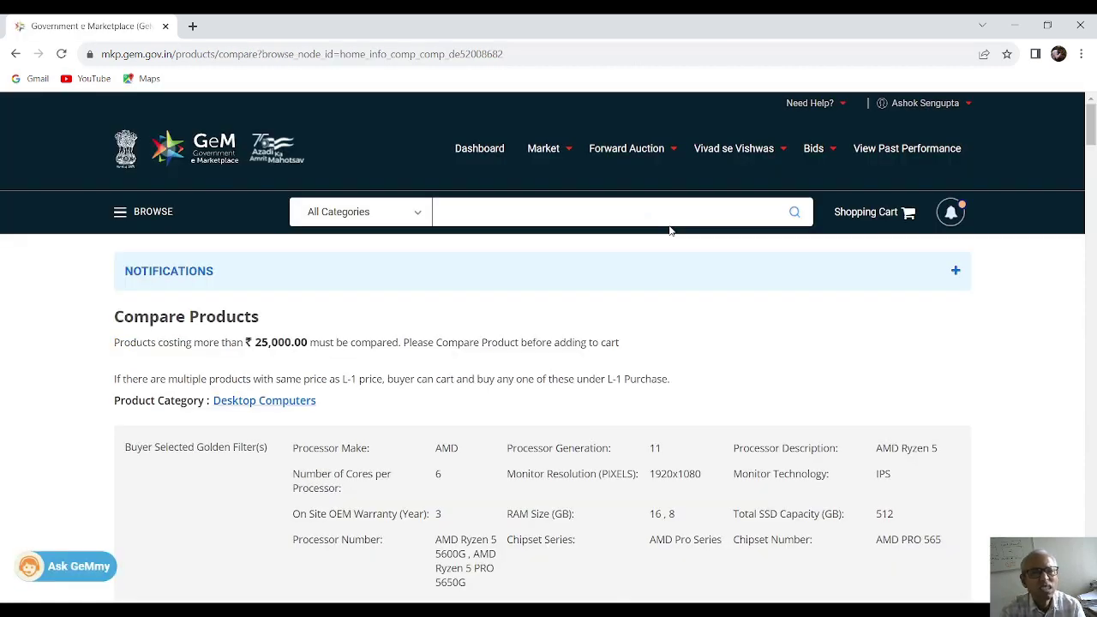
Add the first L1 hp AMD Ryzen 5 5600G 8 GB desktop in the comparison result to the cart as a direct purchase
scroll(671, 229, "down", 7)
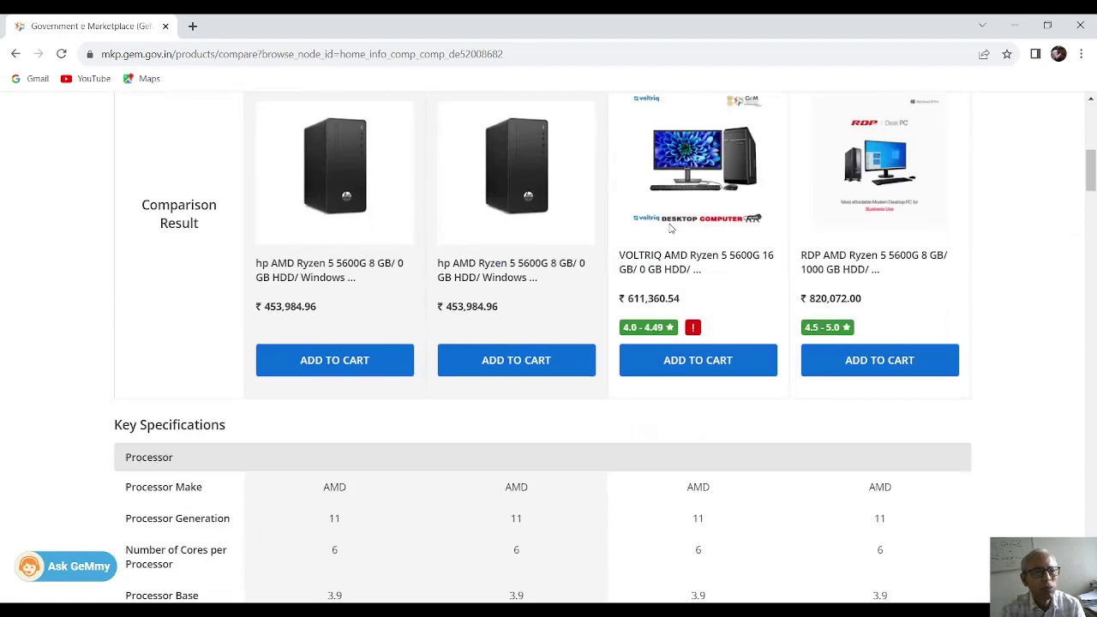
scroll(597, 249, "up", 2)
scroll(372, 284, "down", 3)
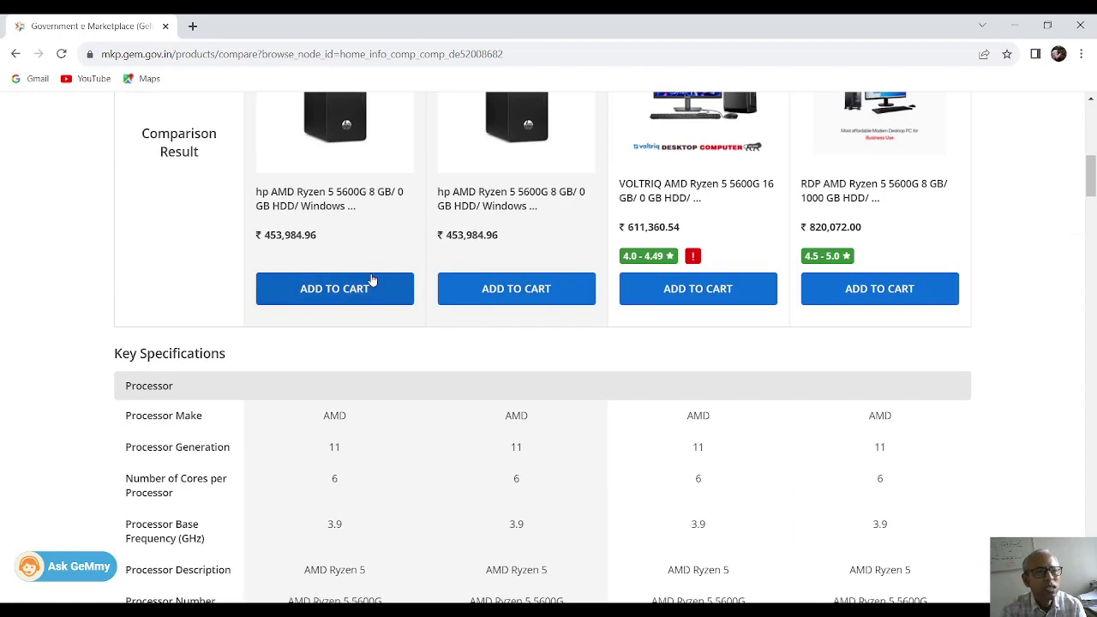
scroll(372, 279, "up", 1)
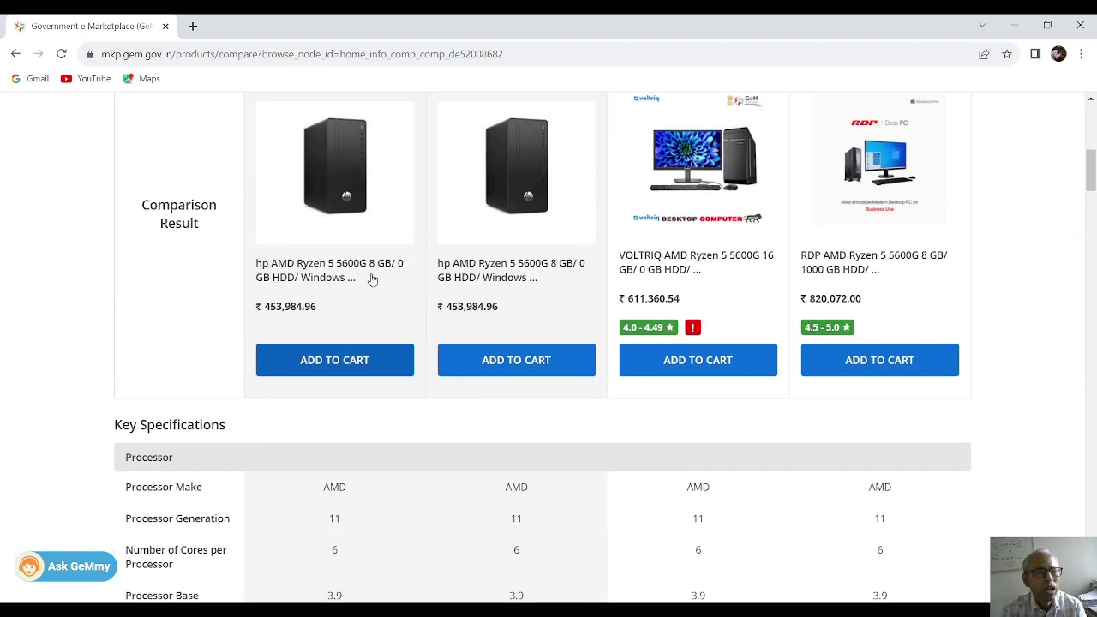
left_click(319, 366)
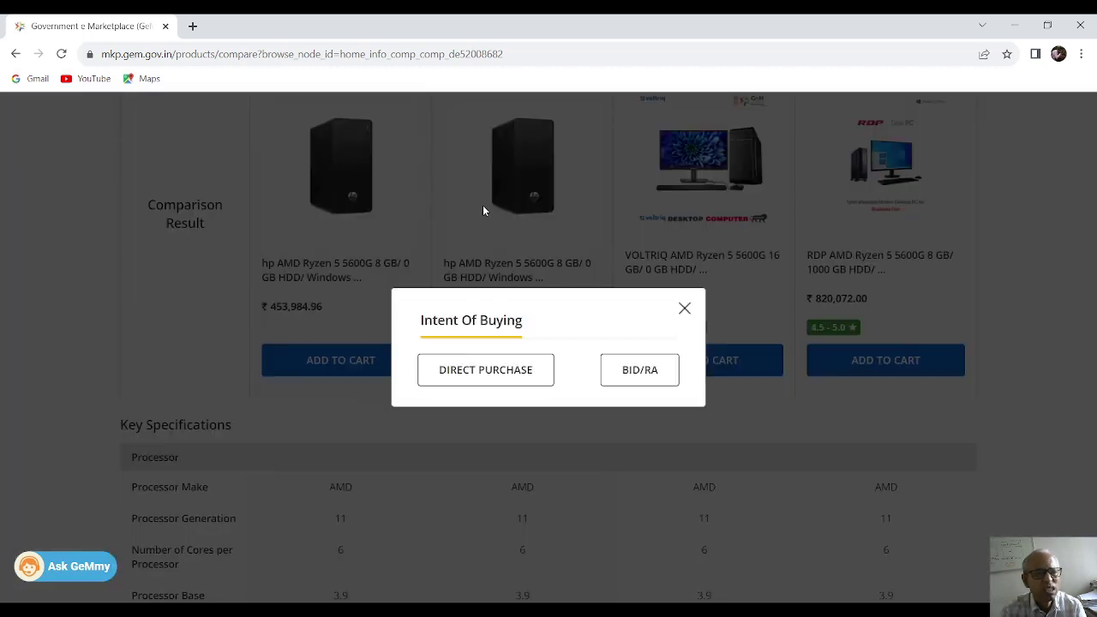
left_click(485, 373)
Open the comparison sheet of the hp desktop in the shopping cart and review its prices and key specifications
scroll(497, 326, "down", 2)
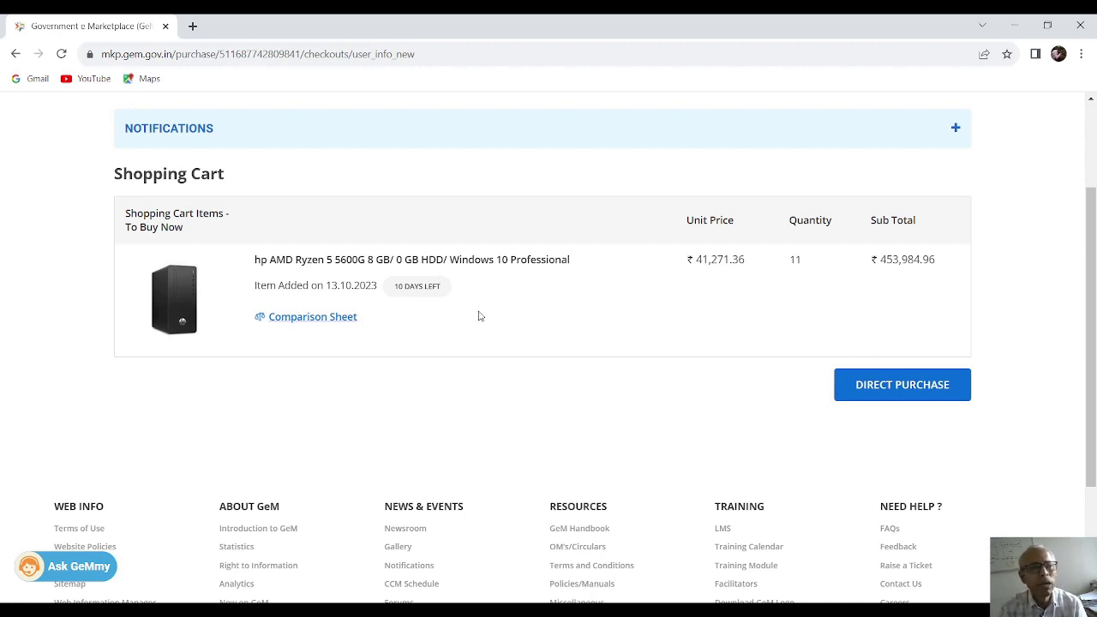
left_click(323, 317)
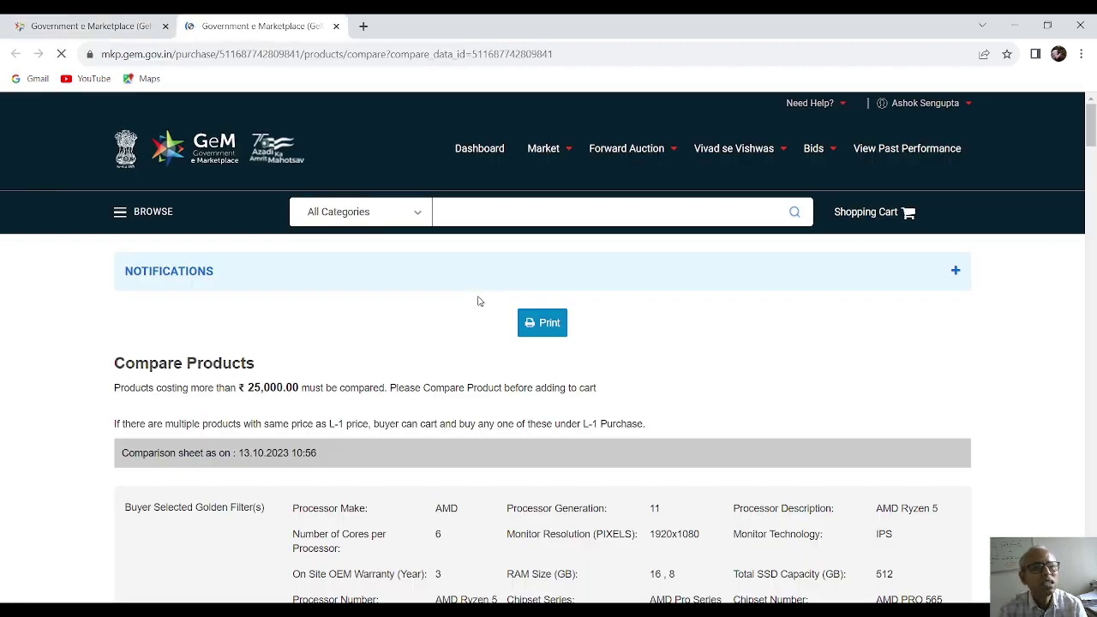
scroll(478, 301, "down", 1)
scroll(478, 301, "down", 15)
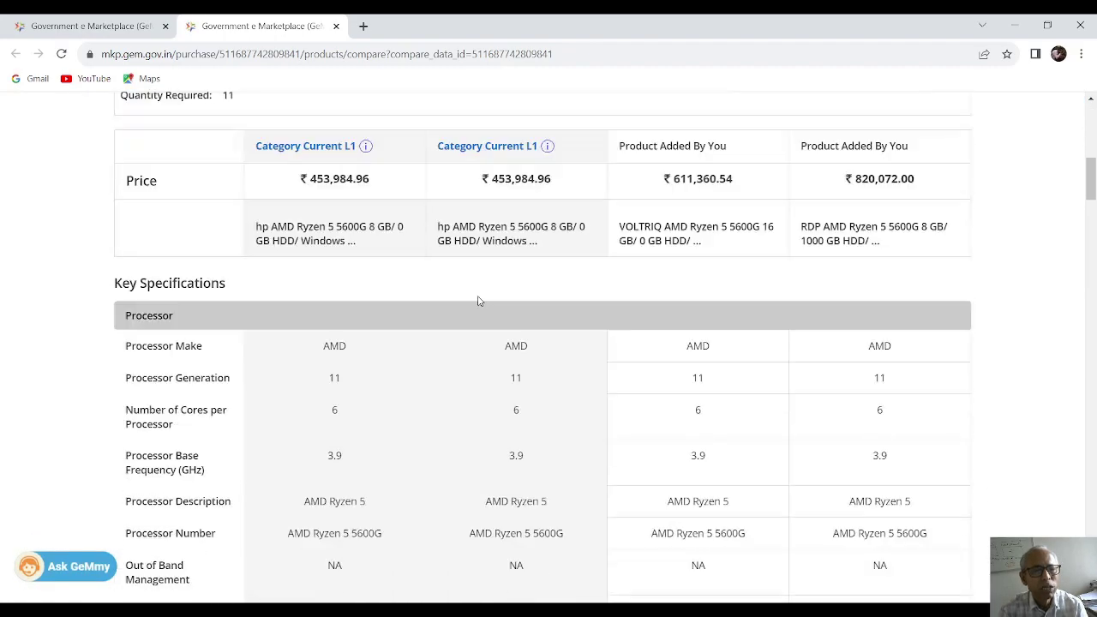
Preview the pages of the Compare Products sheet and print one portrait copy of all pages on the Canon LBP2900(2)
scroll(478, 301, "down", 3)
scroll(478, 301, "up", 20)
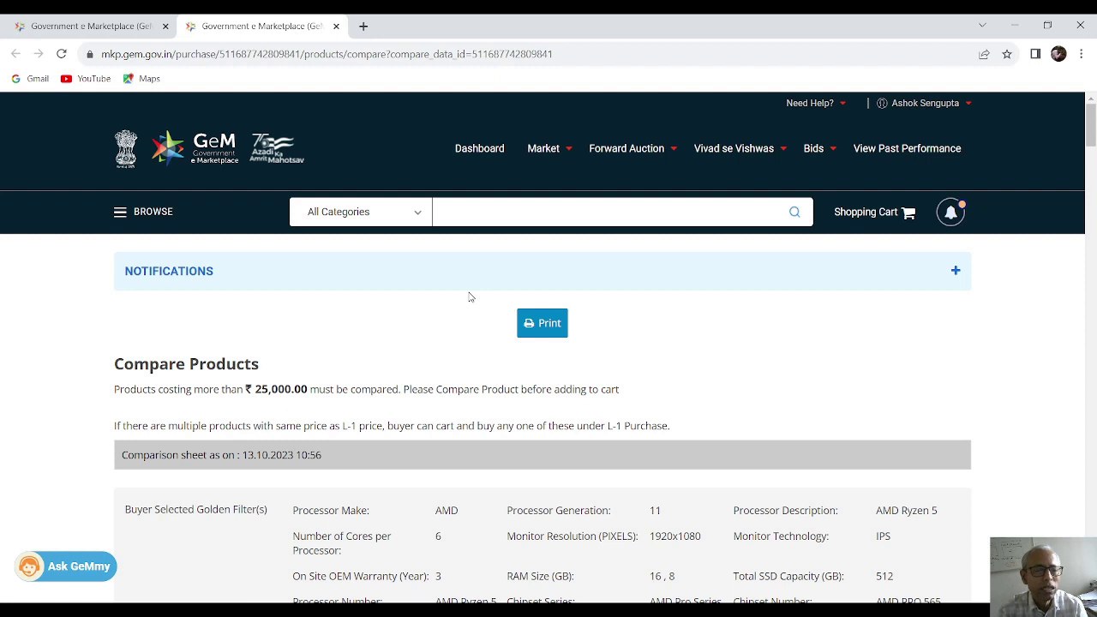
left_click(546, 333)
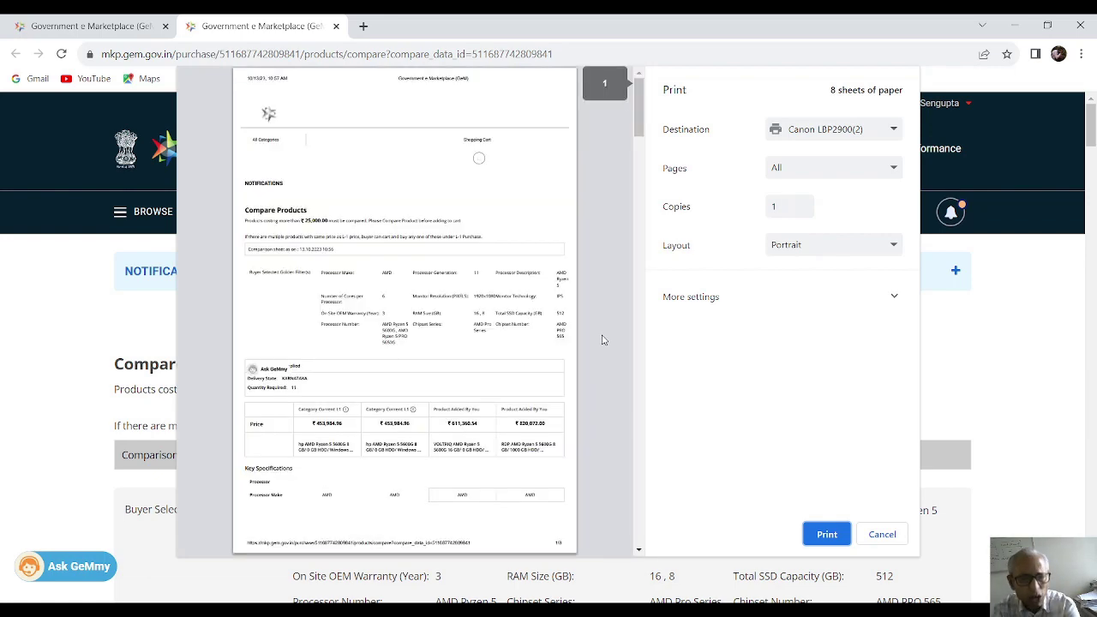
scroll(602, 340, "down", 15)
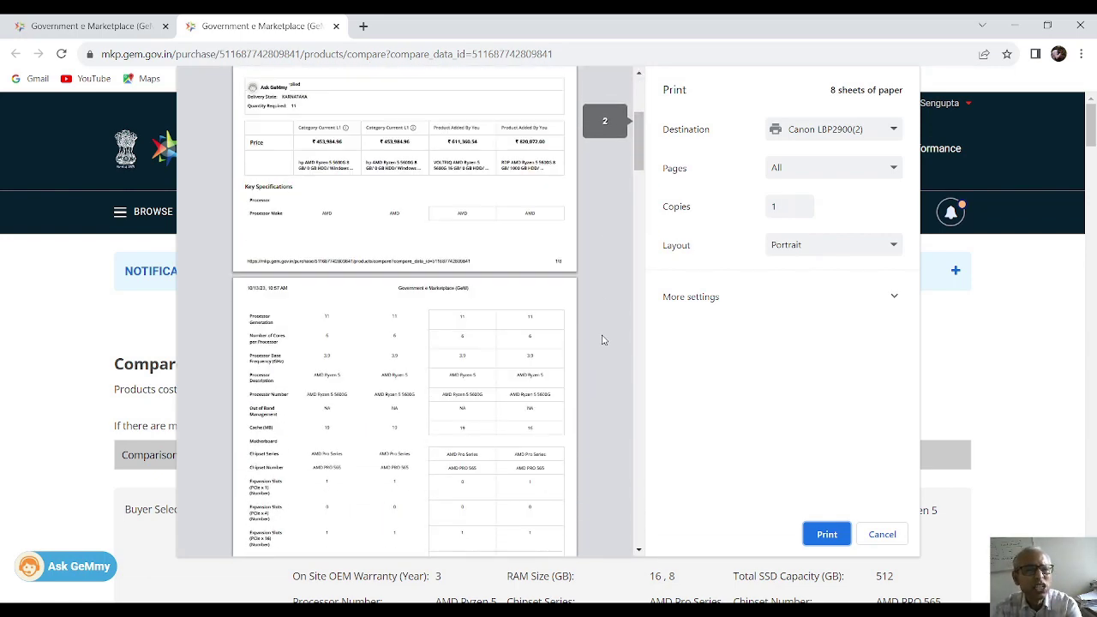
scroll(602, 343, "down", 20)
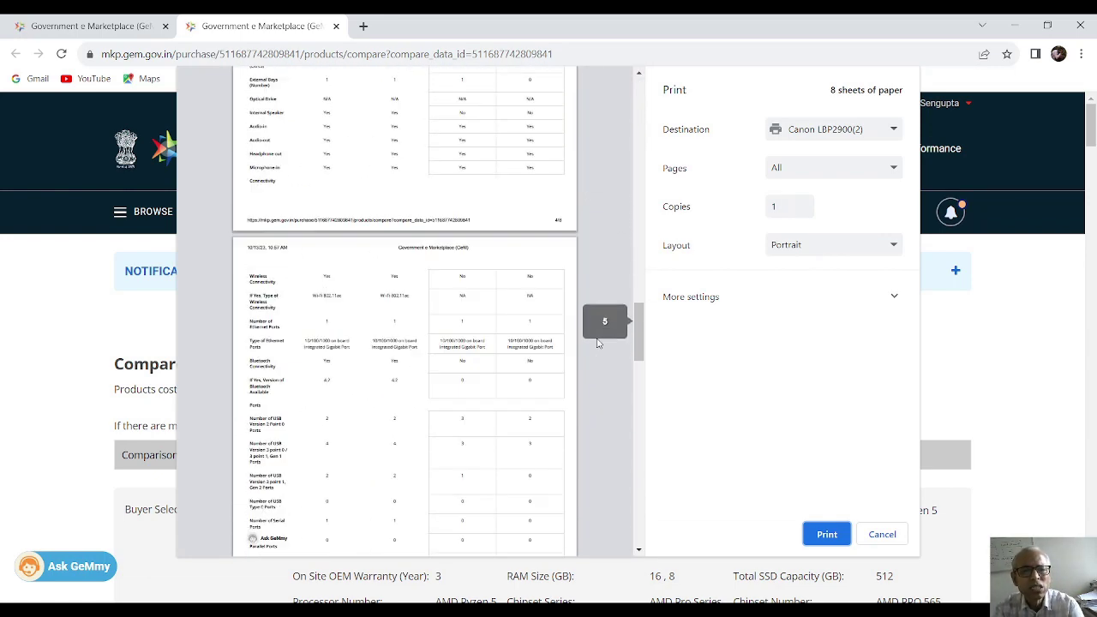
scroll(586, 347, "up", 5)
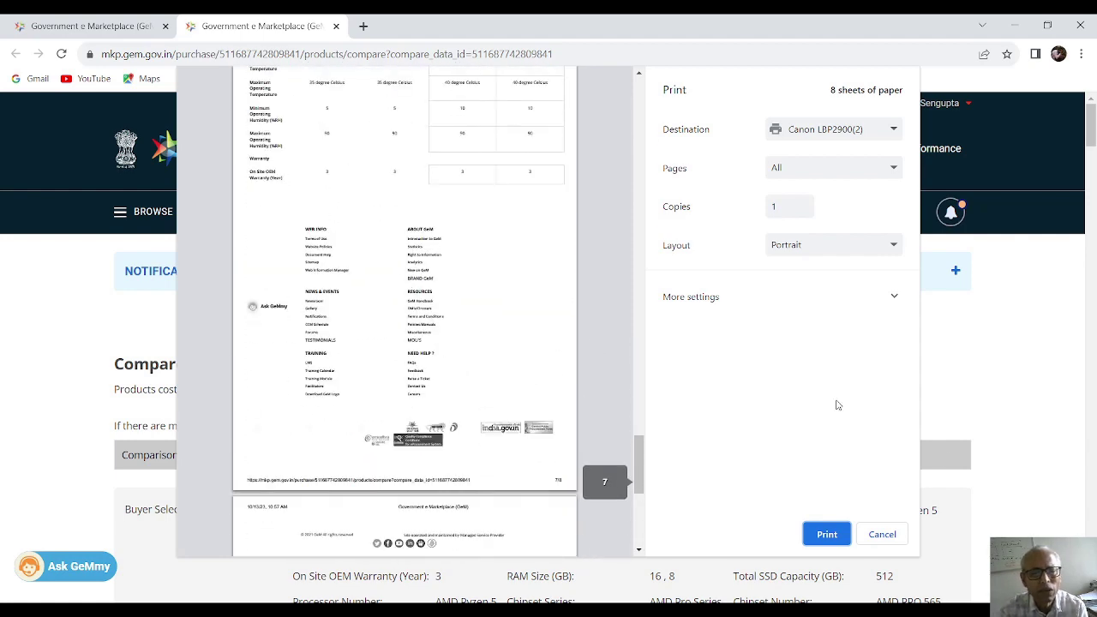
left_click(831, 532)
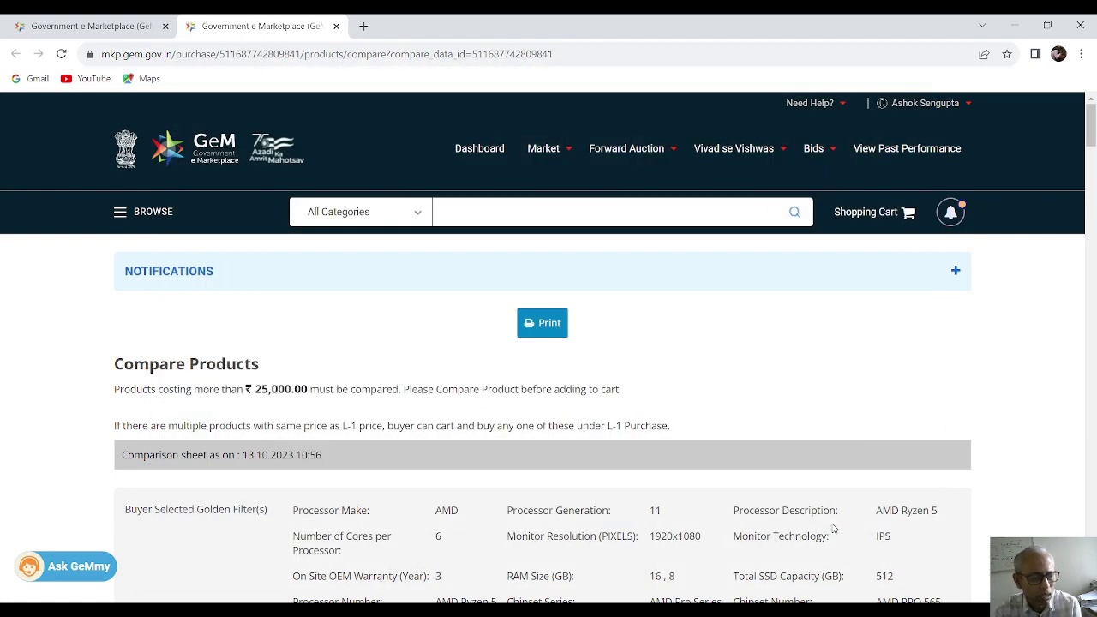
Review the golden filters and key specifications in the comparison sheet, and return to the shopping cart with the hp desktop
scroll(810, 391, "down", 2)
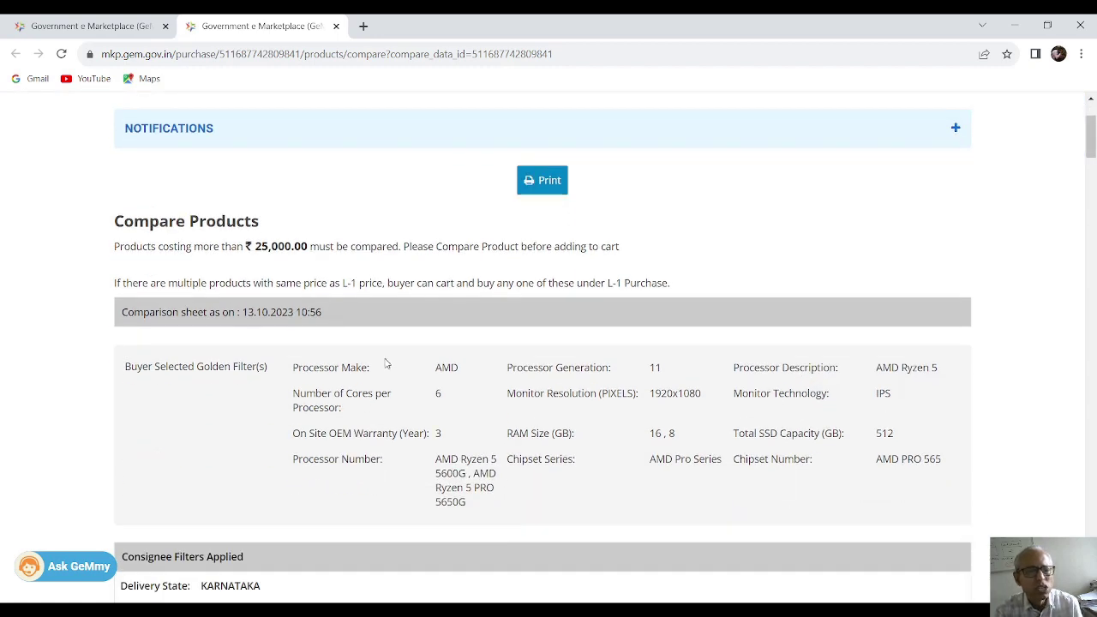
scroll(385, 370, "down", 8)
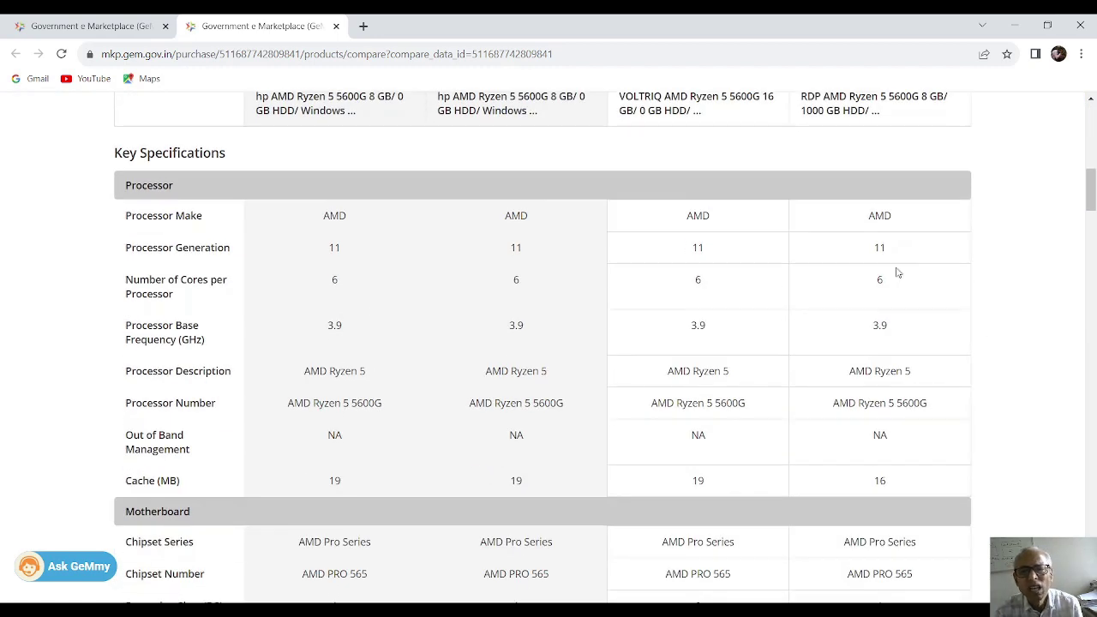
scroll(862, 356, "down", 20)
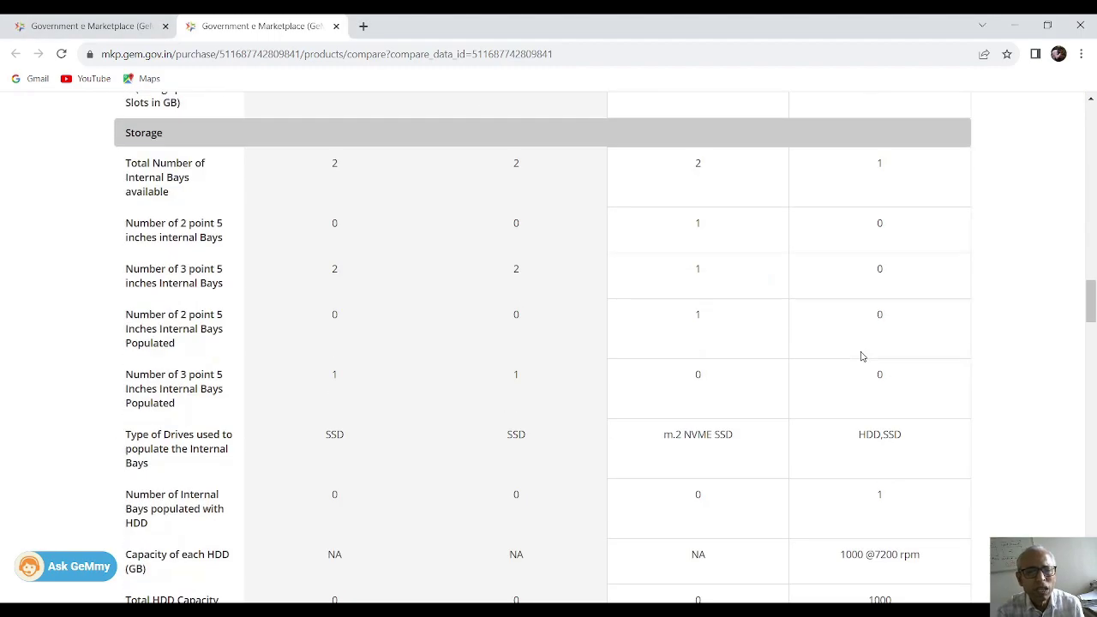
scroll(862, 355, "down", 12)
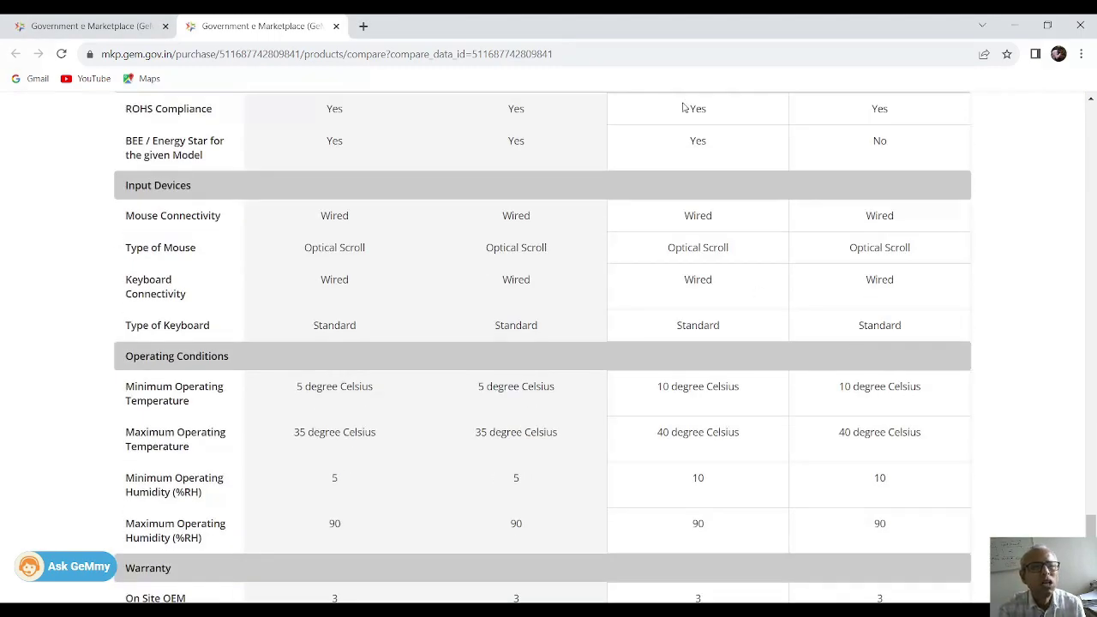
left_click(120, 26)
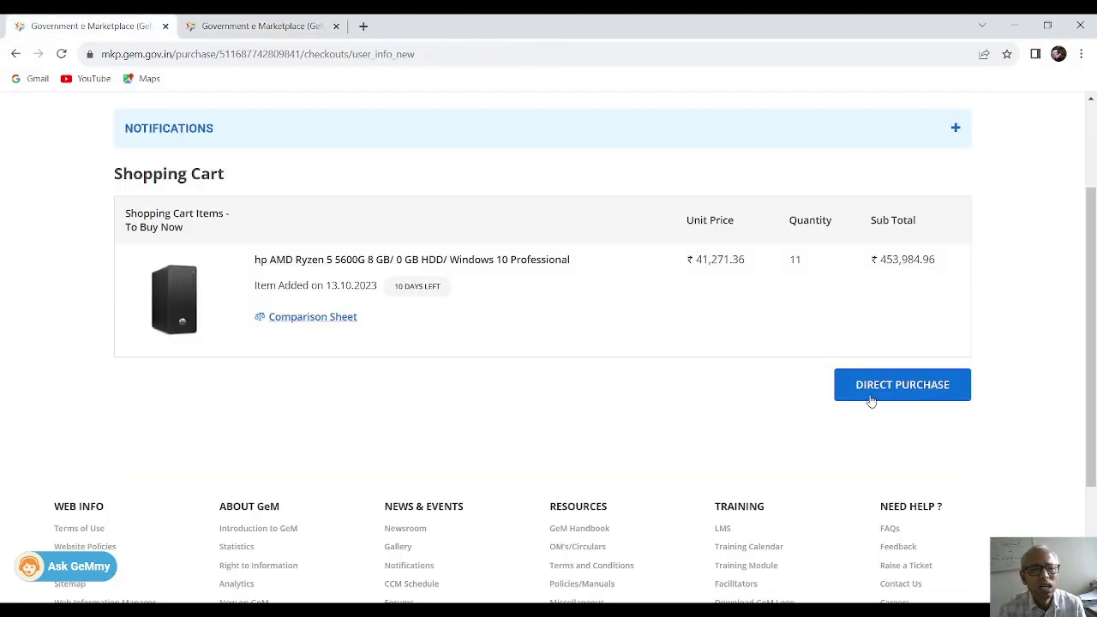